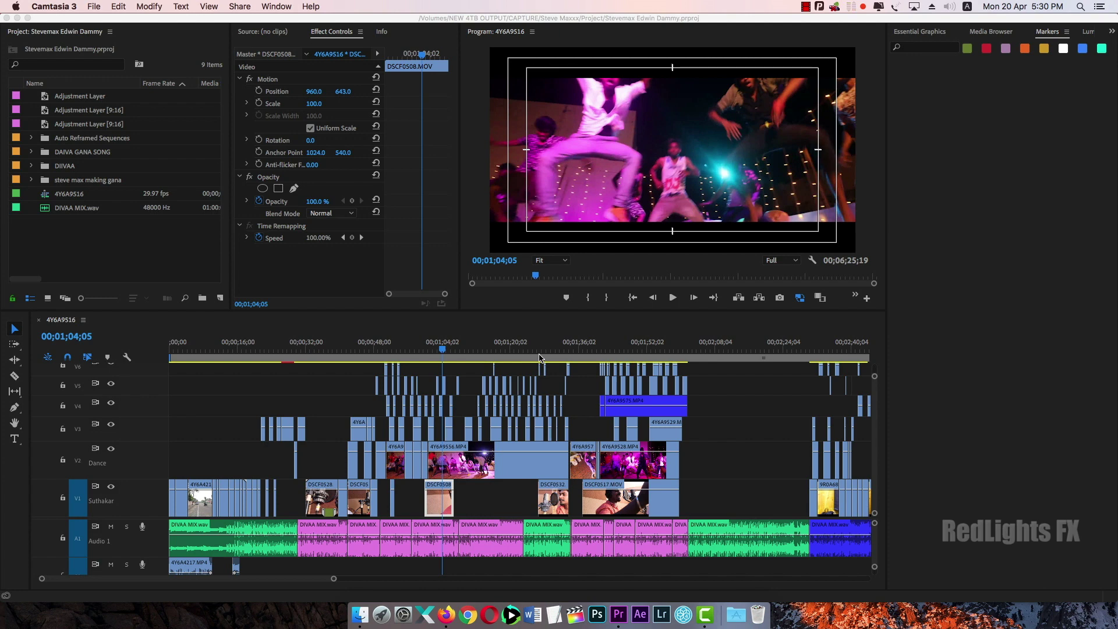
# Scrub the playhead through the sequence from about 00;00;11;06 to 00;01;56;15
pyautogui.click(493, 357)
pyautogui.scroll(3, 489, 358)
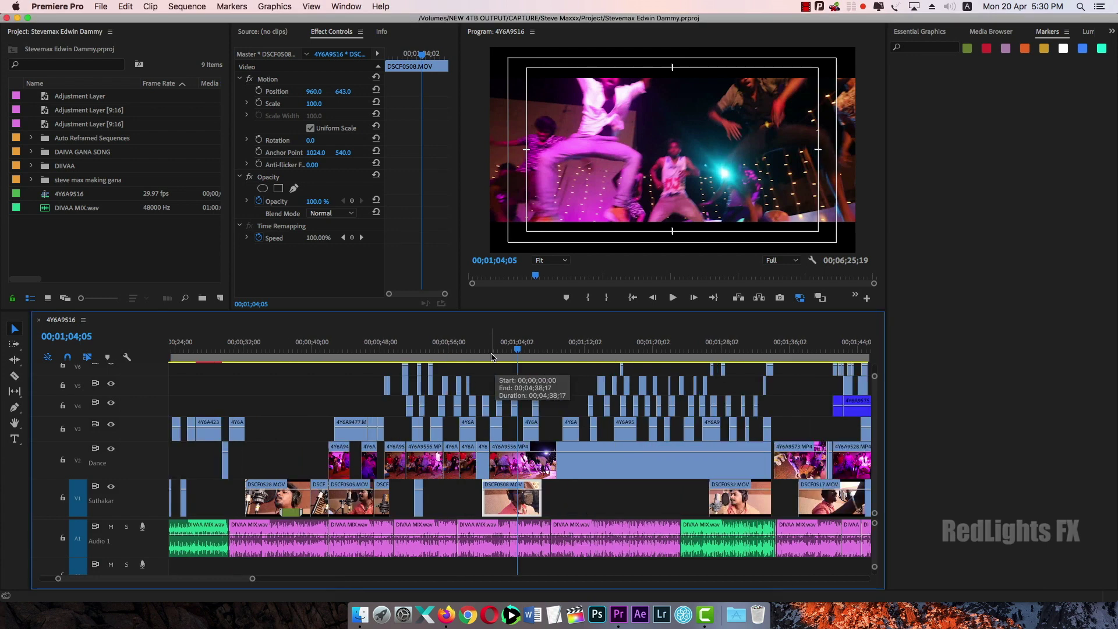
pyautogui.scroll(-3, 489, 358)
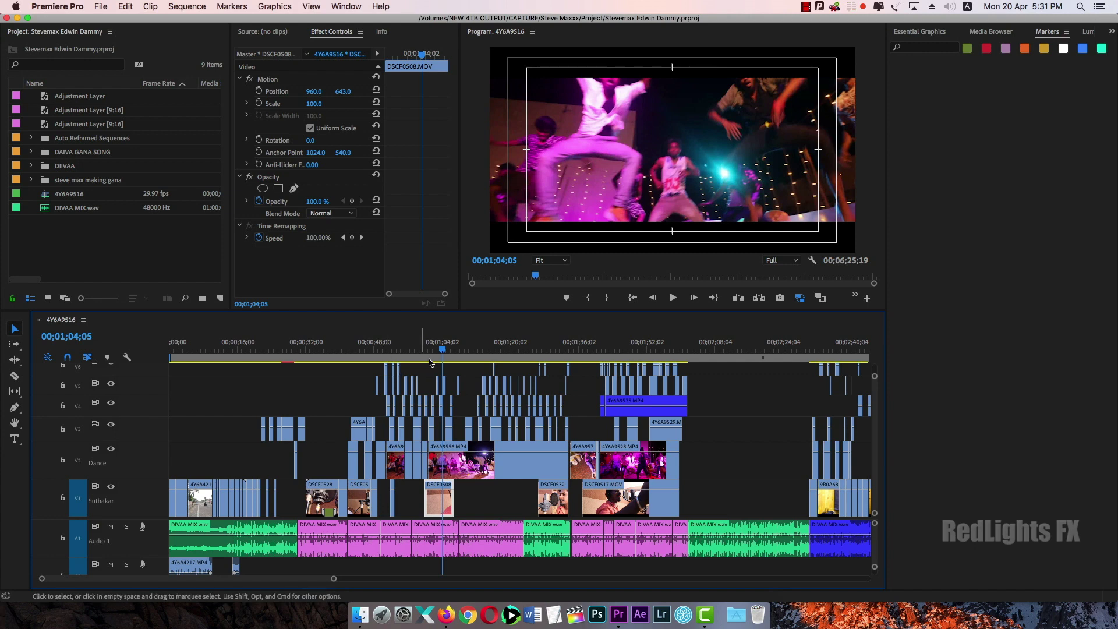
pyautogui.click(218, 350)
pyautogui.click(229, 350)
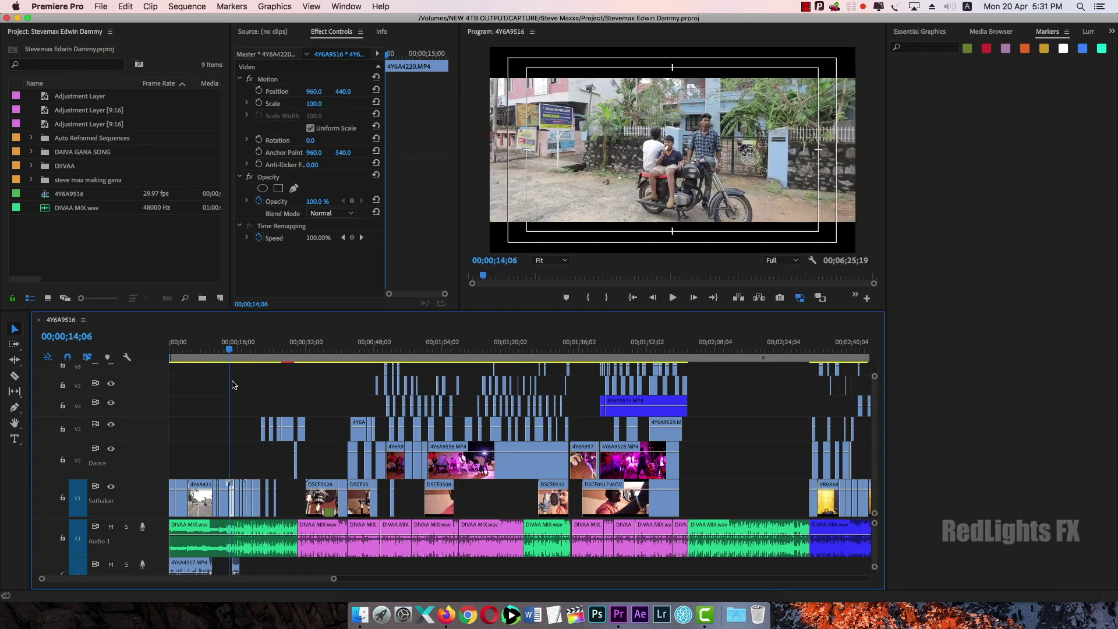
pyautogui.click(252, 349)
pyautogui.moveTo(270, 348); pyautogui.dragTo(664, 347)
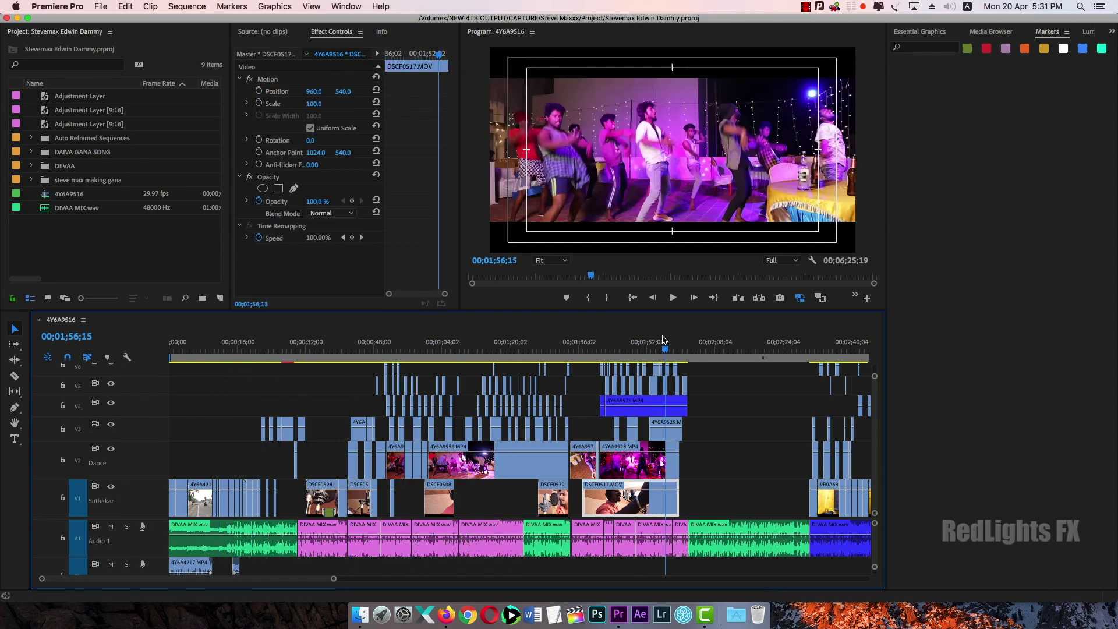
# Zoom out to the whole sequence, check the V4 and V5 clips, and return to about 00;00;47;08
pyautogui.press('-')
pyautogui.press('-')
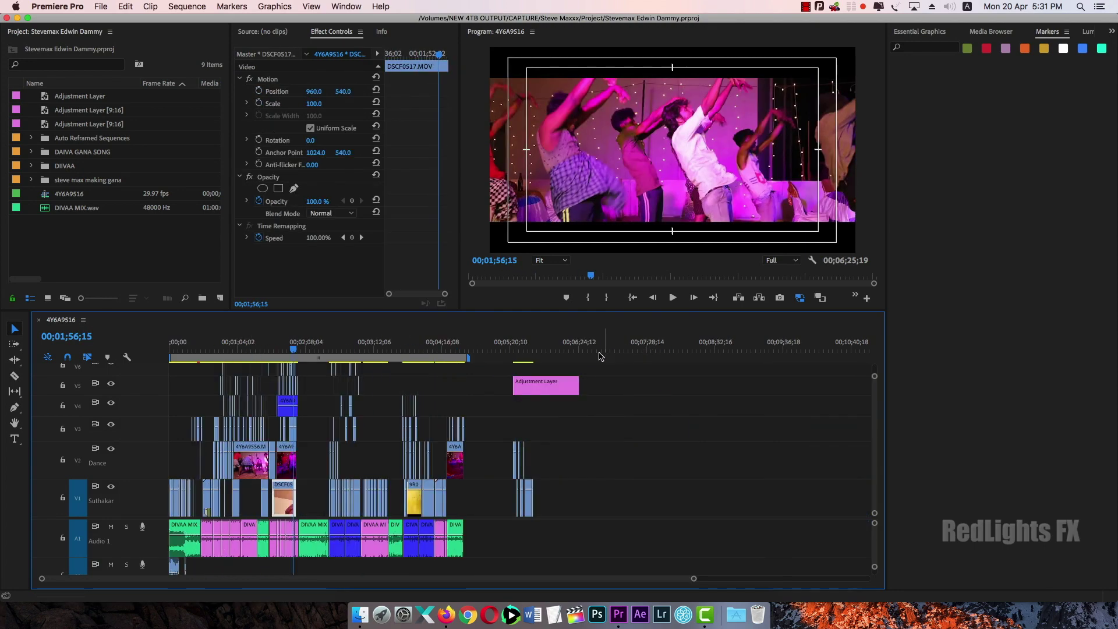
pyautogui.press('=')
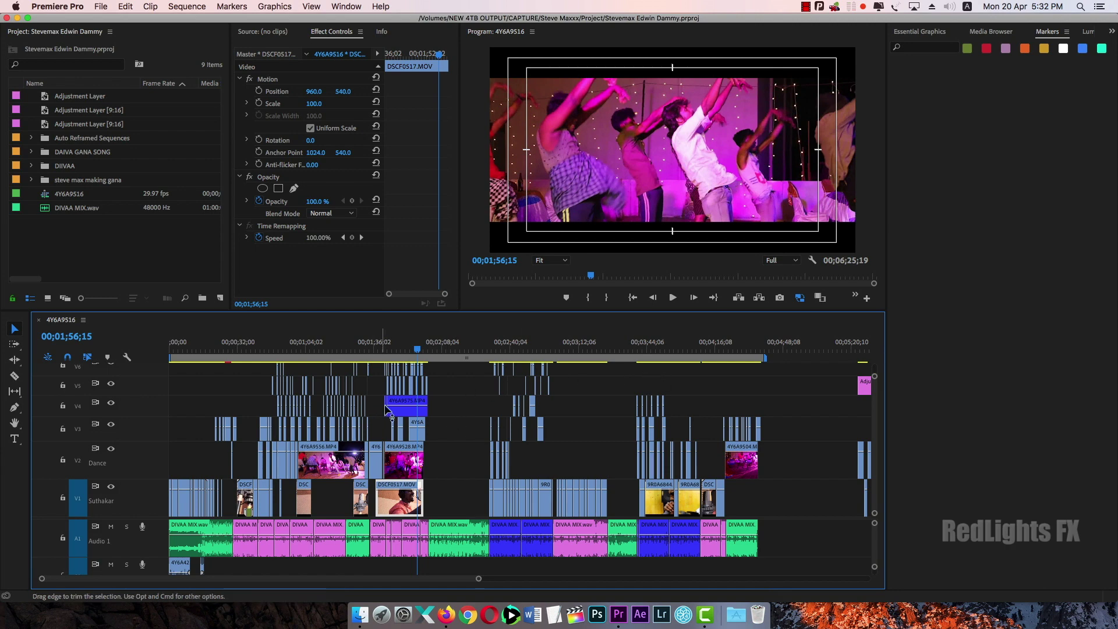
pyautogui.click(401, 410)
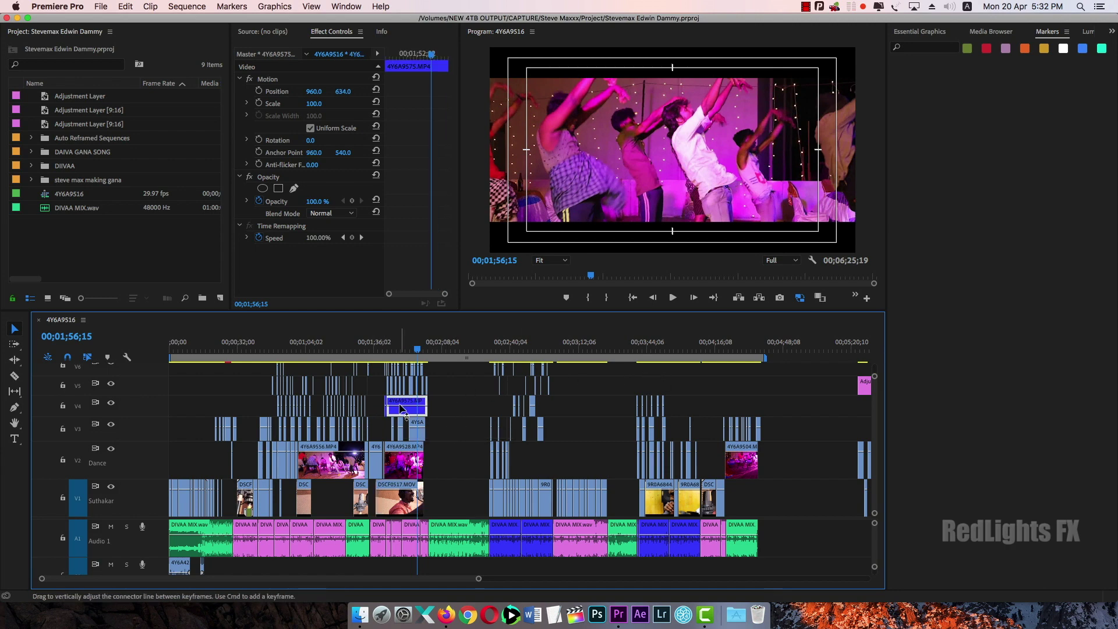
pyautogui.click(336, 390)
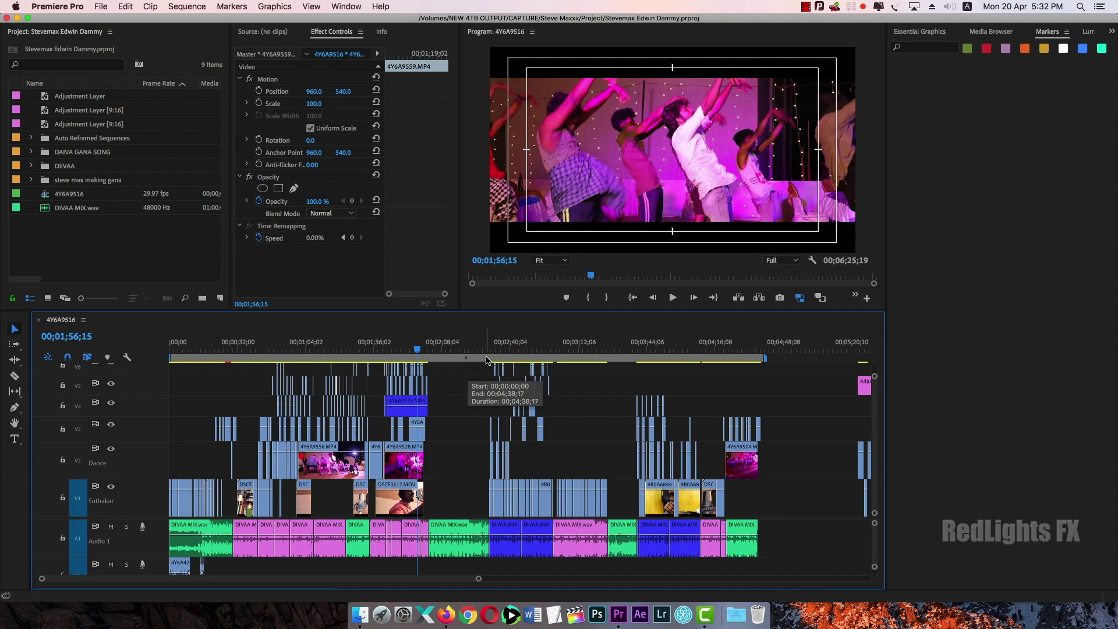
pyautogui.moveTo(486, 360)
pyautogui.mouseDown()
pyautogui.moveTo(273, 362)
pyautogui.moveTo(484, 351)
pyautogui.moveTo(466, 352)
pyautogui.mouseUp()
# Drop a marker at 00;02;01;24, where the 4Y6A9575.MP4 clip ends on V4
pyautogui.press('=')
pyautogui.press('=')
pyautogui.press('=')
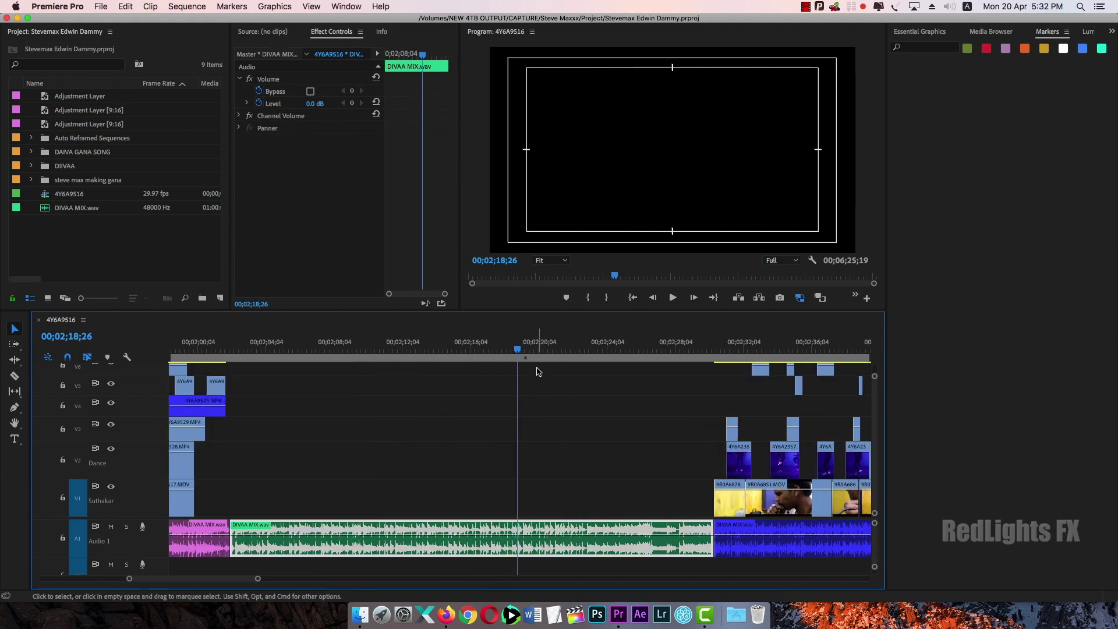
pyautogui.press('-')
pyautogui.moveTo(521, 354); pyautogui.dragTo(605, 360)
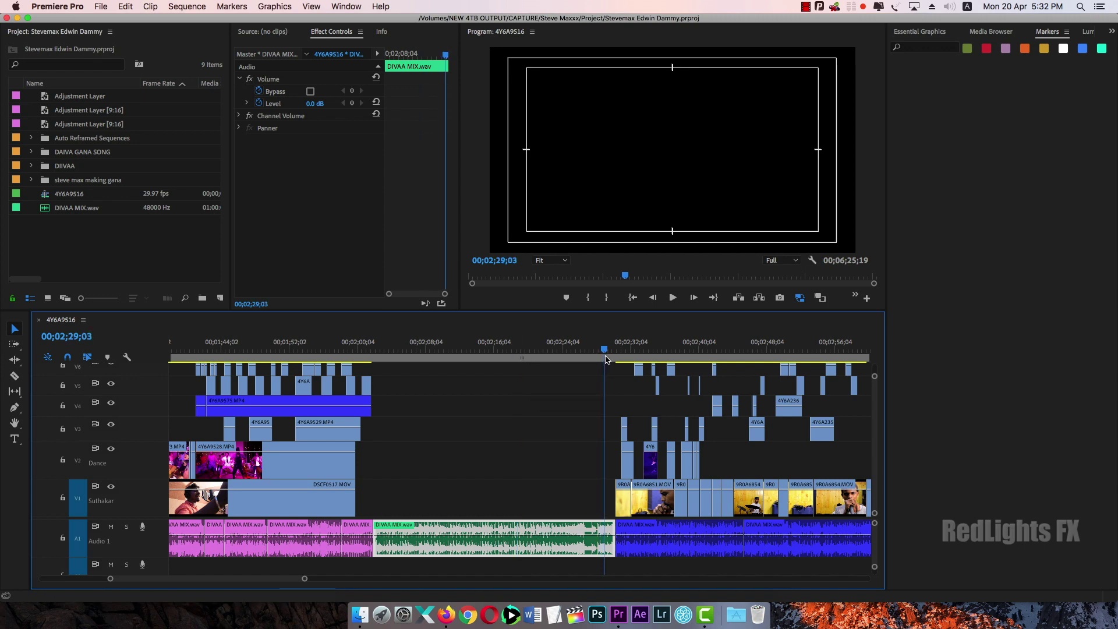
pyautogui.click(372, 350)
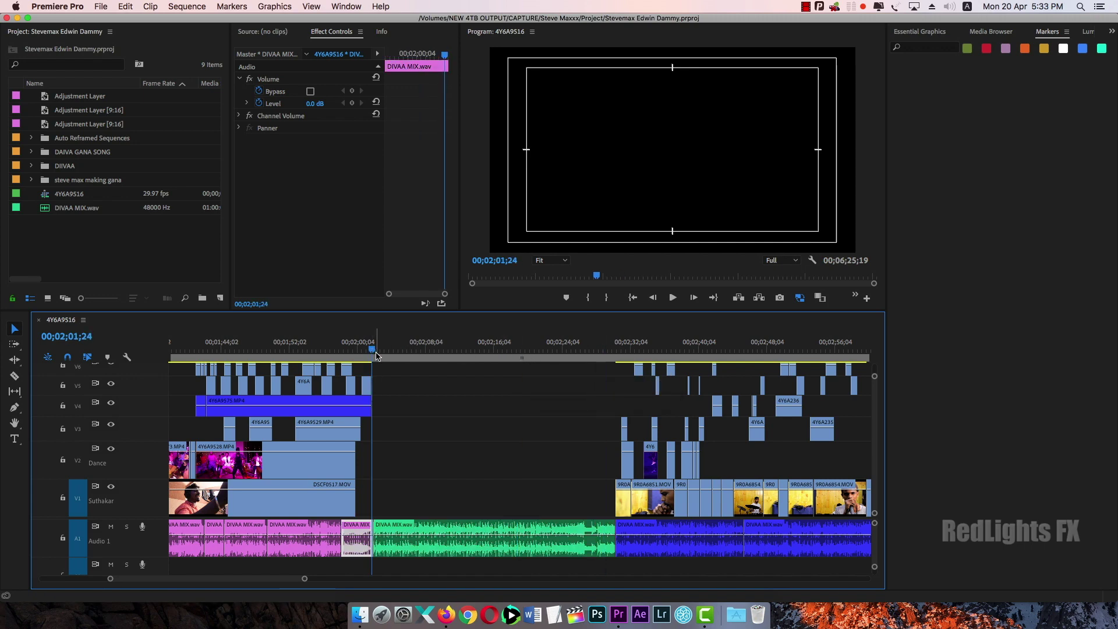
pyautogui.click(441, 402)
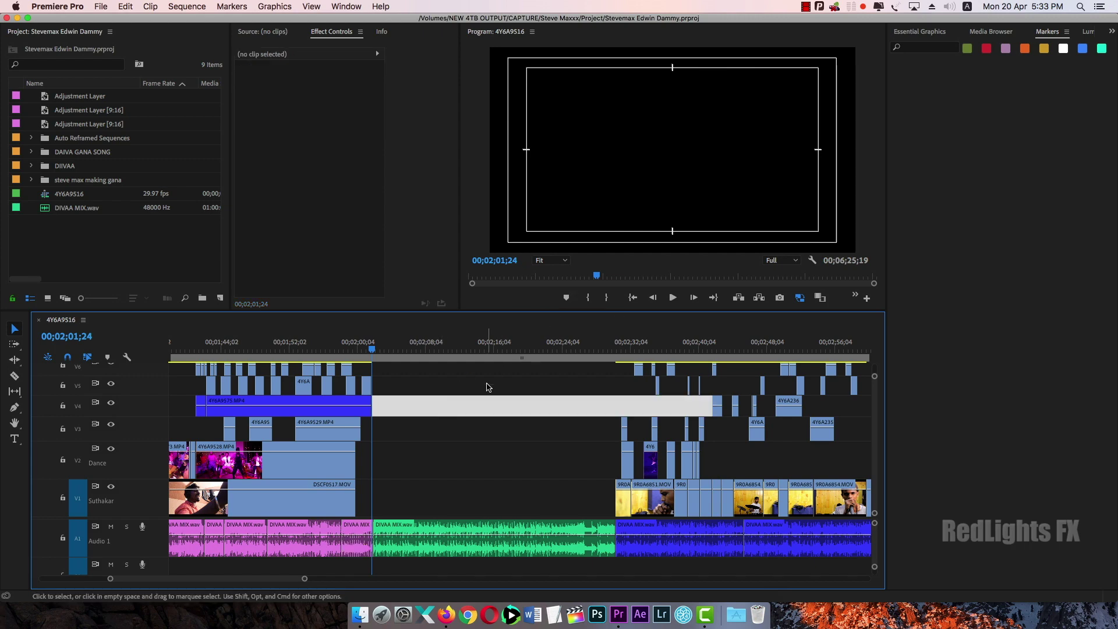
pyautogui.press('m')
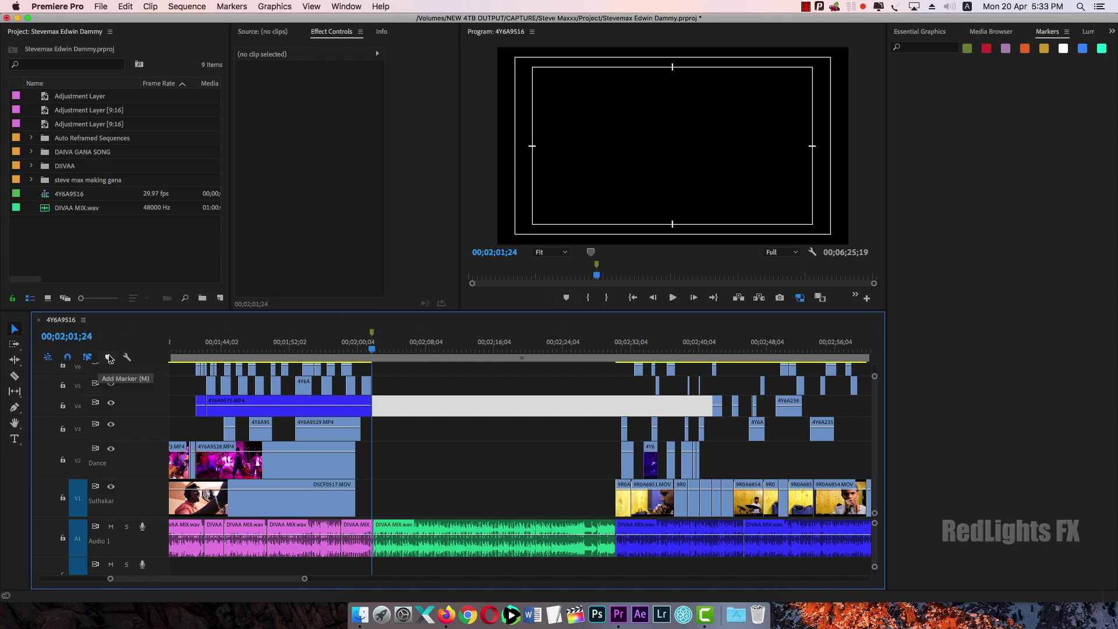
# Name the marker 'Missing Footage', comment it 'Reshoot Footages', and color it red
pyautogui.doubleClick(372, 333)
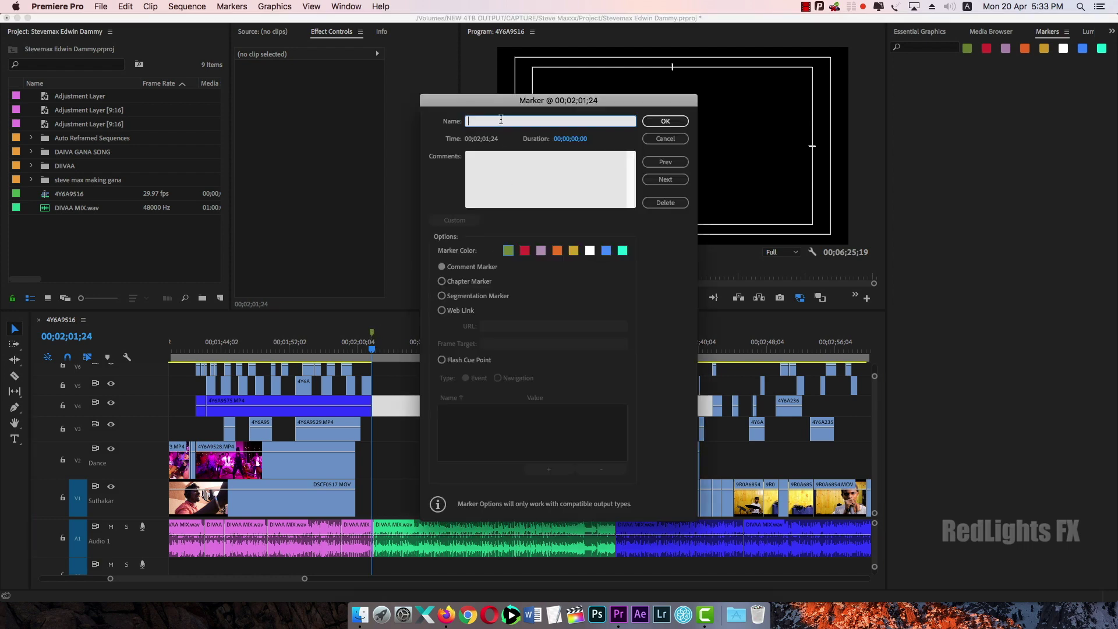
pyautogui.write('Missing Footage')
pyautogui.click(511, 176)
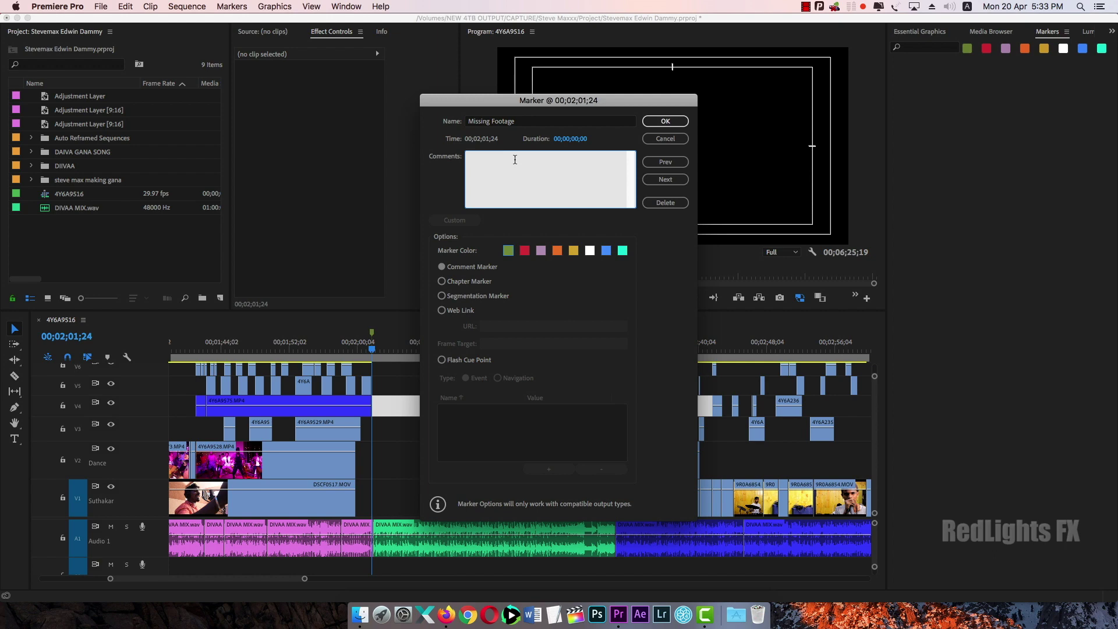
pyautogui.write('Reshoot Footages')
pyautogui.click(524, 254)
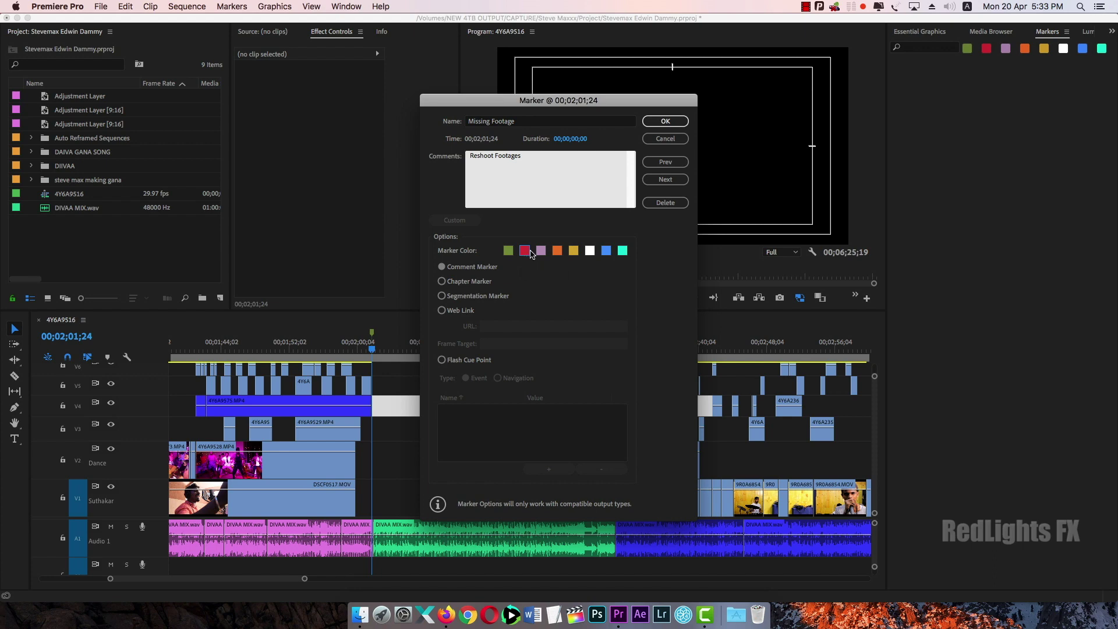
pyautogui.click(662, 124)
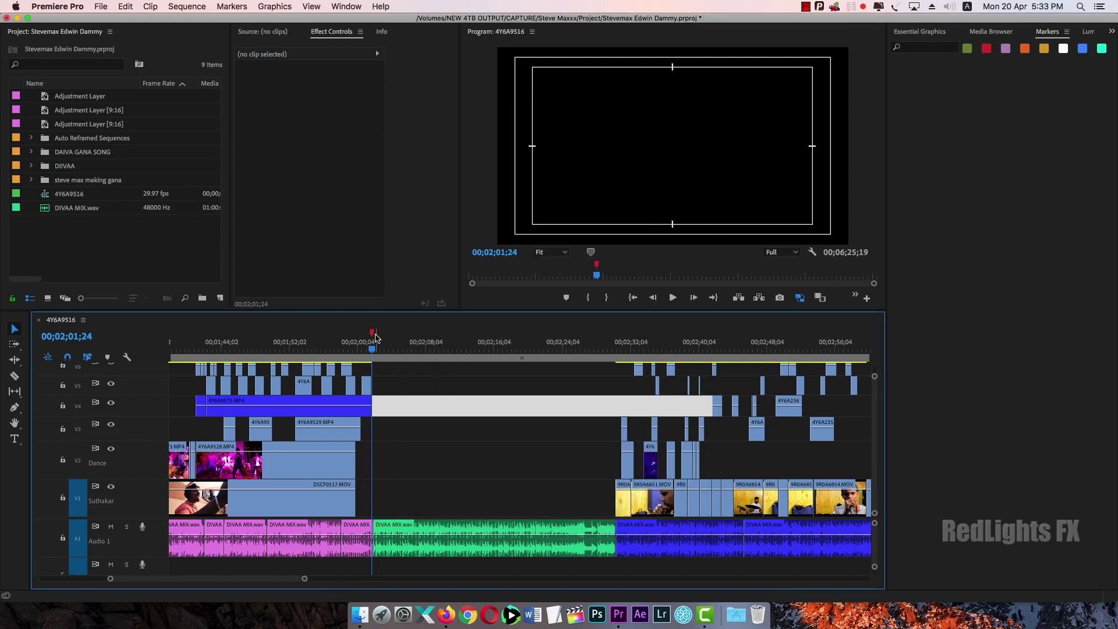
# Stretch the red Missing Footage marker into a duration span across the V4 gap
pyautogui.moveTo(373, 334); pyautogui.dragTo(616, 342)
pyautogui.click(615, 343)
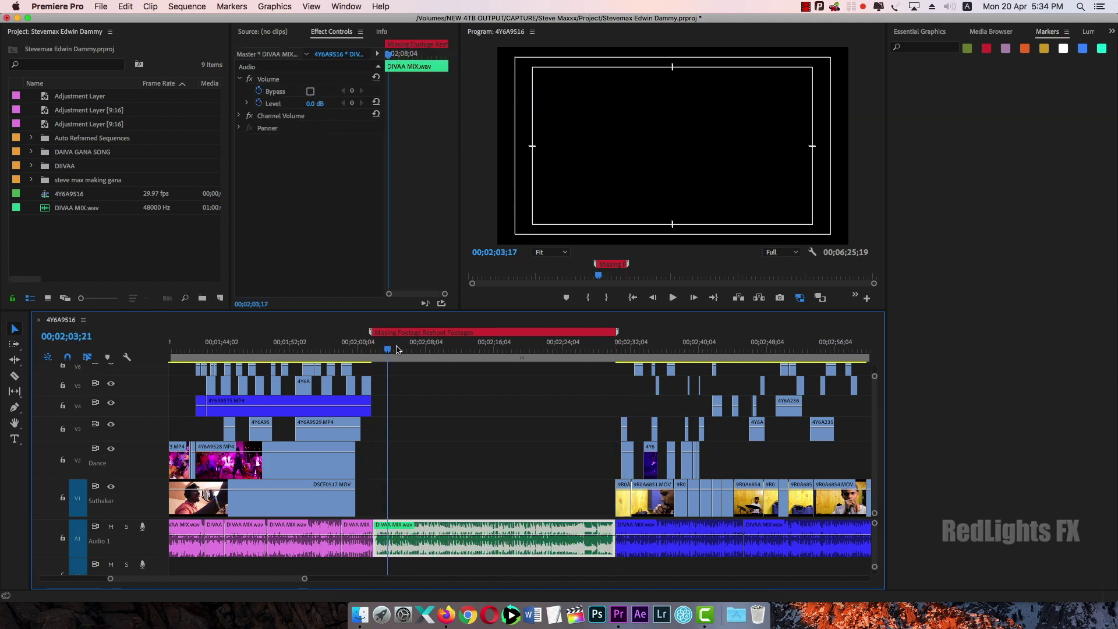
pyautogui.moveTo(388, 349); pyautogui.dragTo(594, 349)
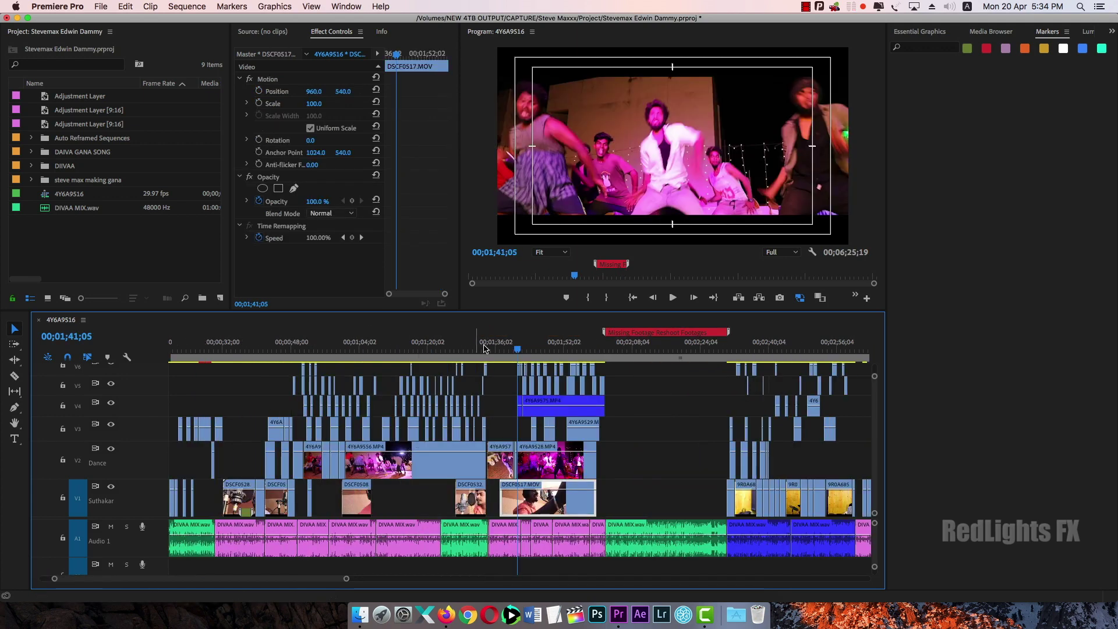
# Move the playhead to 00;00;41;29 and select the empty gap at the start of V4
pyautogui.moveTo(483, 348); pyautogui.dragTo(601, 336)
pyautogui.click(348, 348)
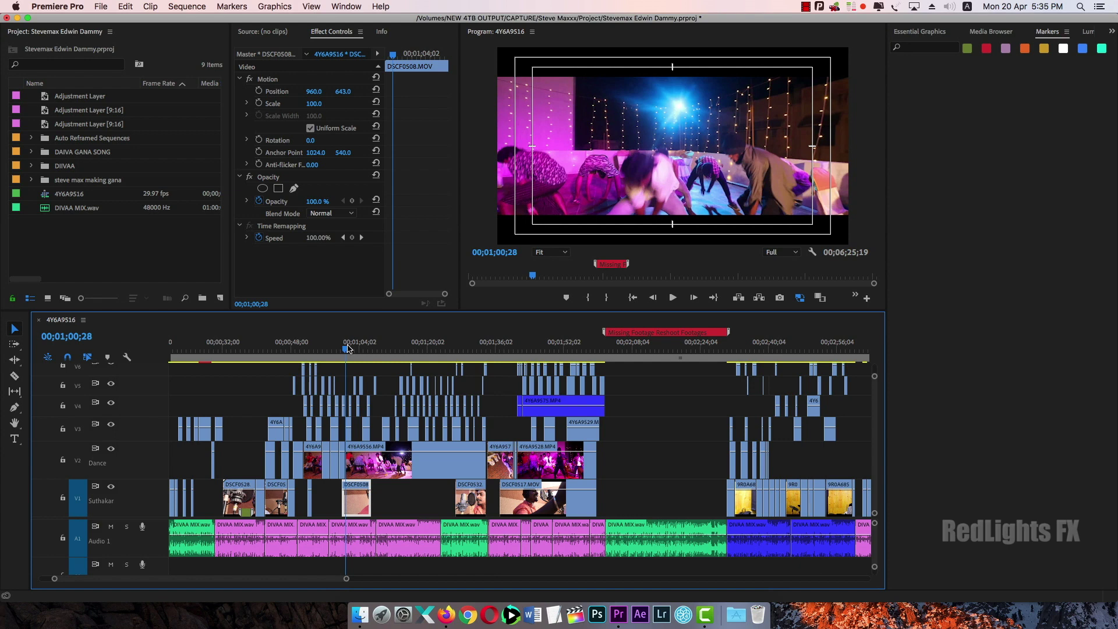
pyautogui.moveTo(324, 348); pyautogui.dragTo(268, 350)
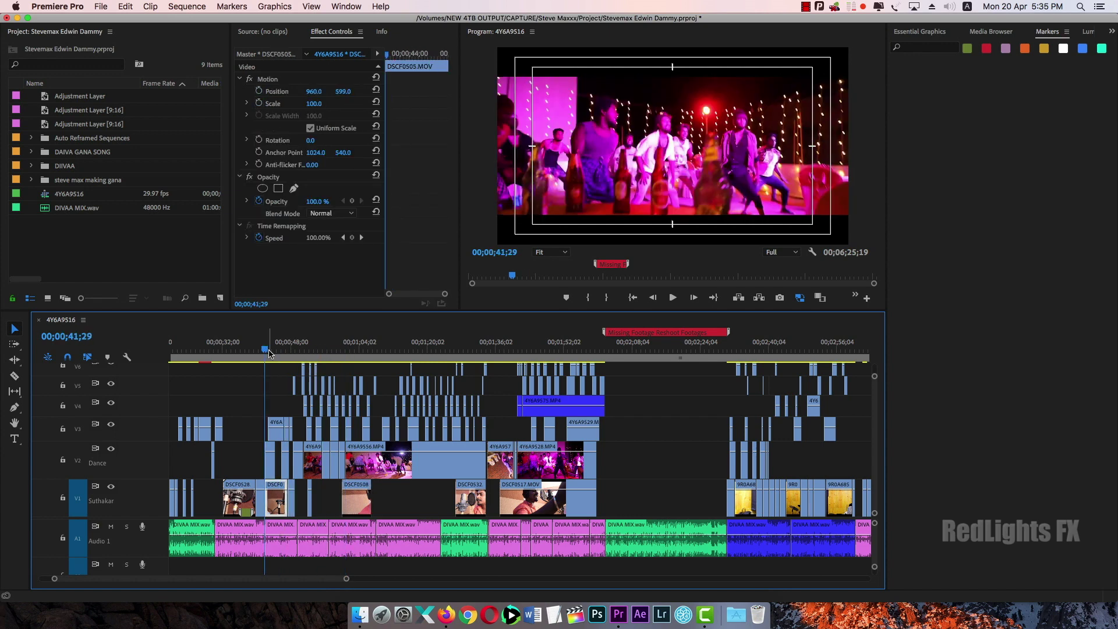
pyautogui.click(238, 402)
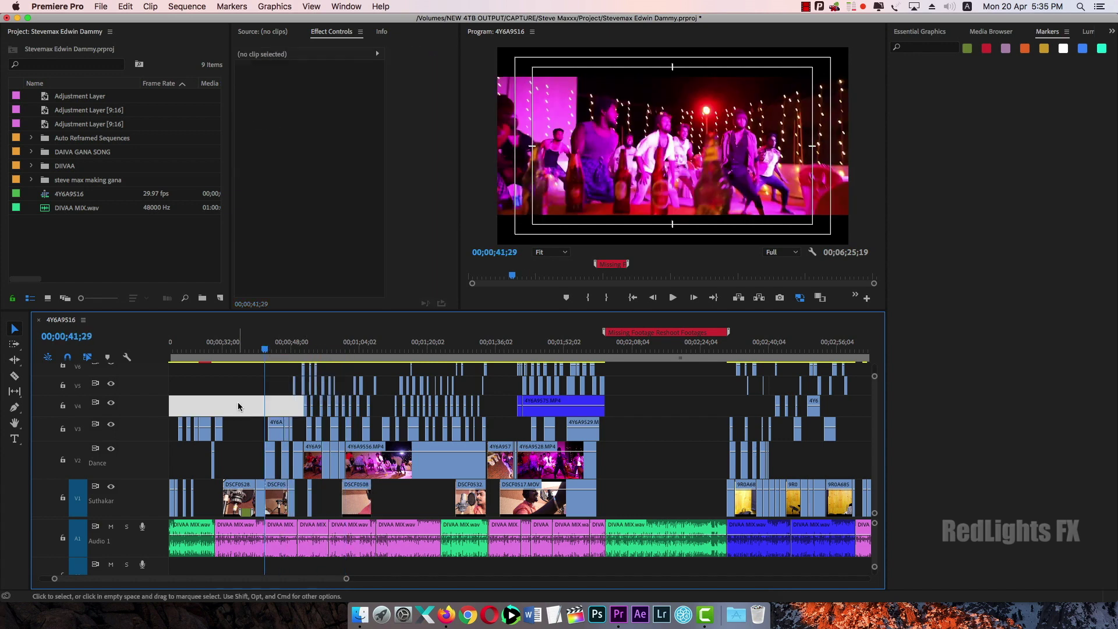
# Add a green marker at 00;00;41;29 named 'DI Night Feel Blue Tone', commented 'DI Colour Grading Night Feel Blue Tone'
pyautogui.press('m')
pyautogui.doubleClick(266, 333)
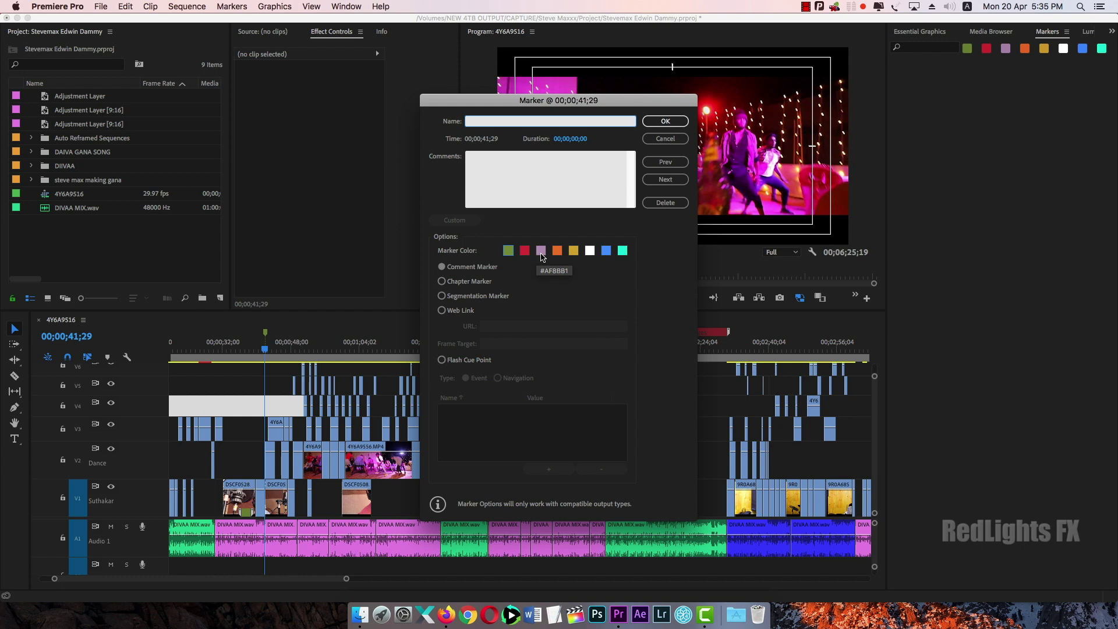
pyautogui.click(509, 256)
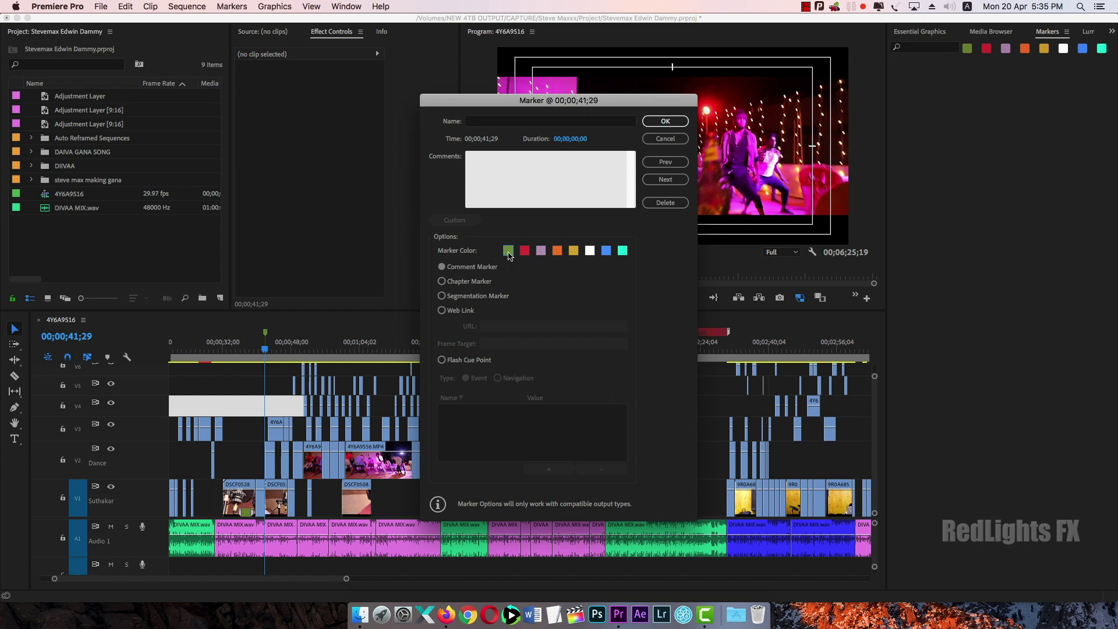
pyautogui.click(499, 122)
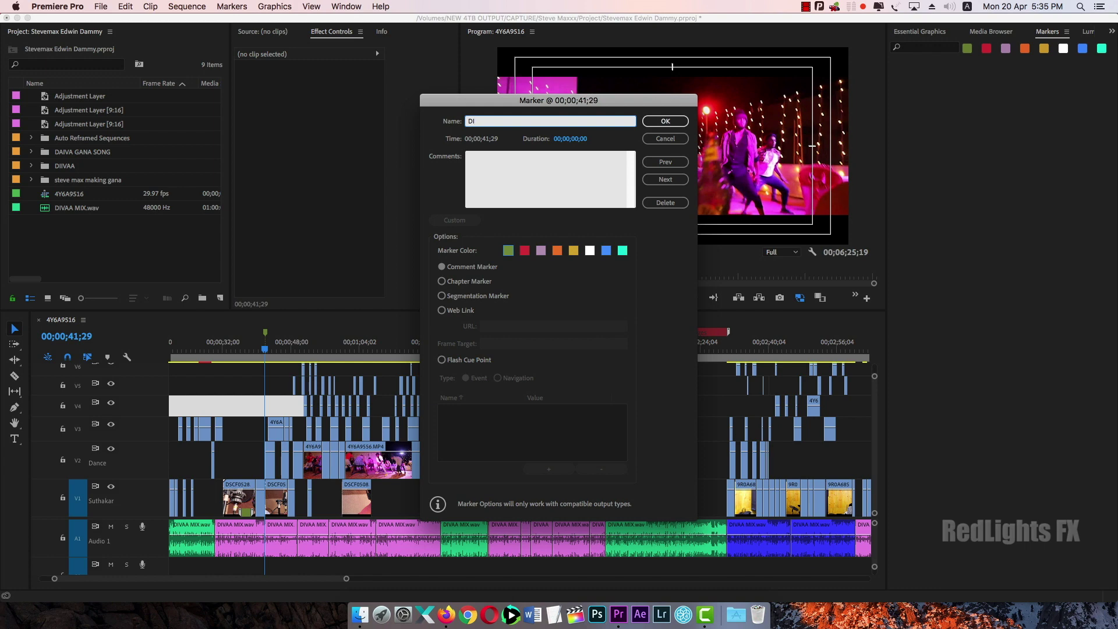
pyautogui.write('DI Night Feel Blue Tone')
pyautogui.click(509, 168)
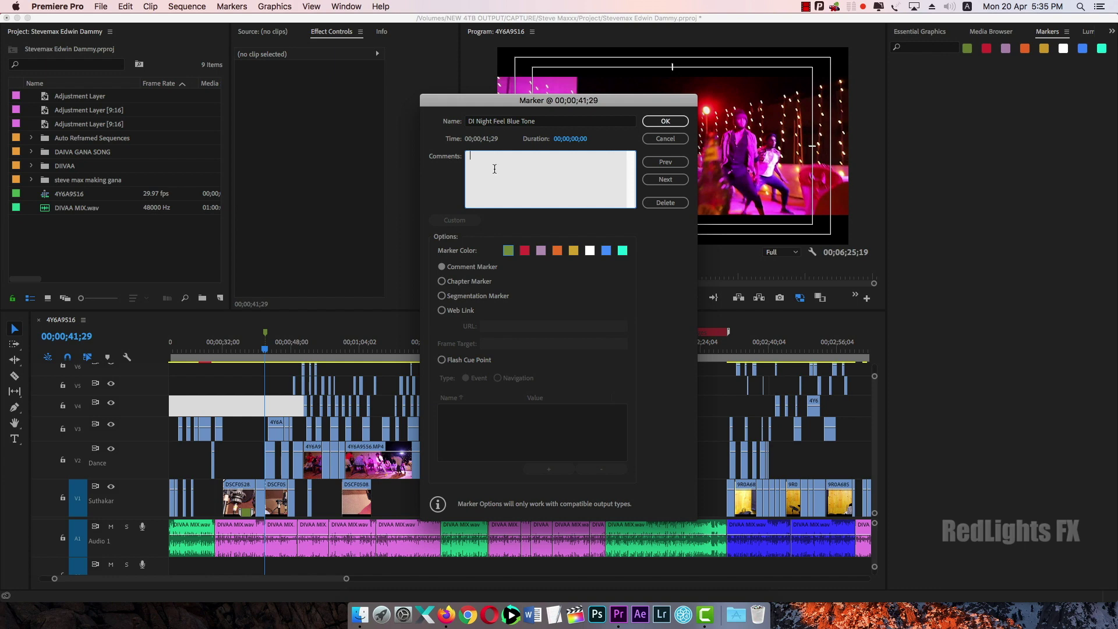
pyautogui.write('Di Colour Grading Ni')
pyautogui.write('ght Feel Blue Tone')
pyautogui.click(673, 123)
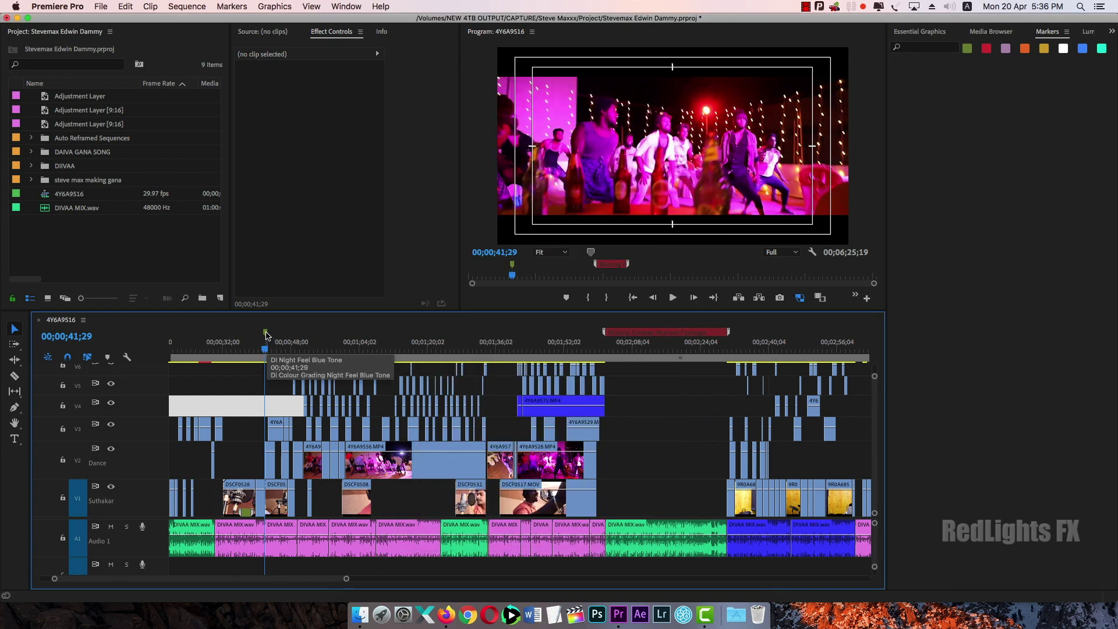
# Stretch the DI Night Feel Blue Tone marker up to the red marker's start, then return to the sequence start
pyautogui.moveTo(430, 332)
pyautogui.mouseDown()
pyautogui.moveTo(604, 335)
pyautogui.moveTo(564, 348)
pyautogui.moveTo(321, 348)
pyautogui.moveTo(523, 348)
pyautogui.mouseUp()
pyautogui.press('-')
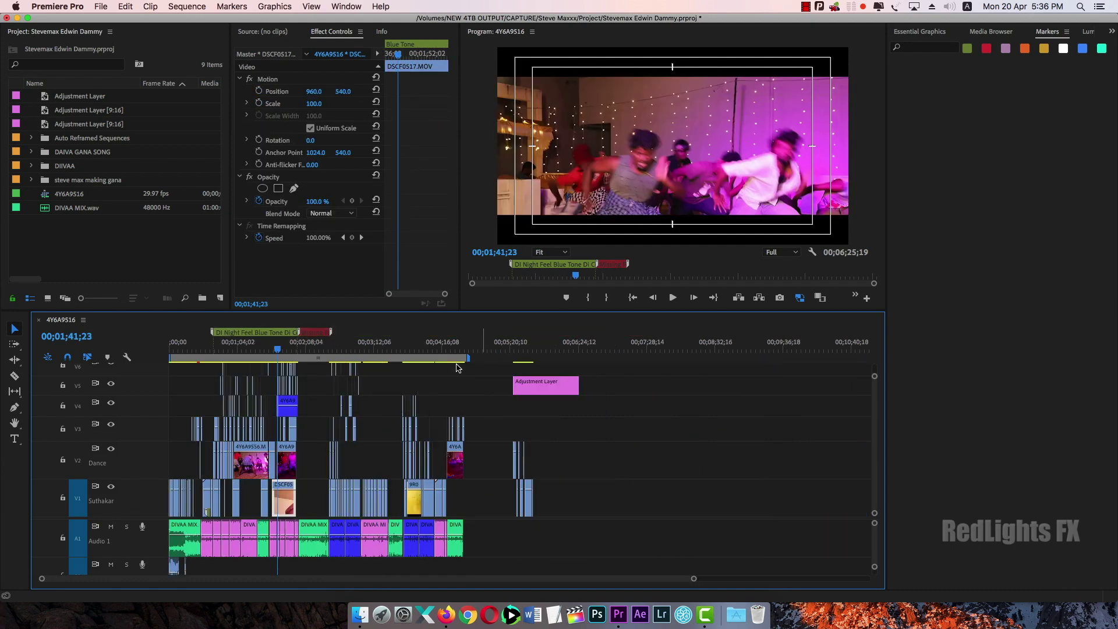
pyautogui.press('Home')
pyautogui.press('=')
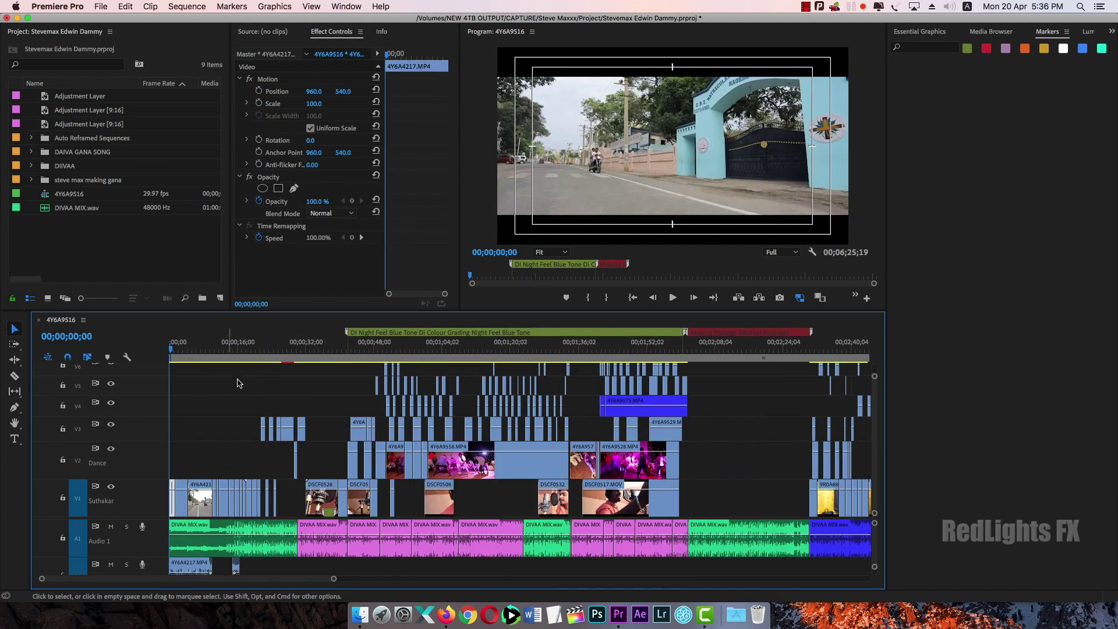
pyautogui.press('=')
pyautogui.press('-')
pyautogui.press('-')
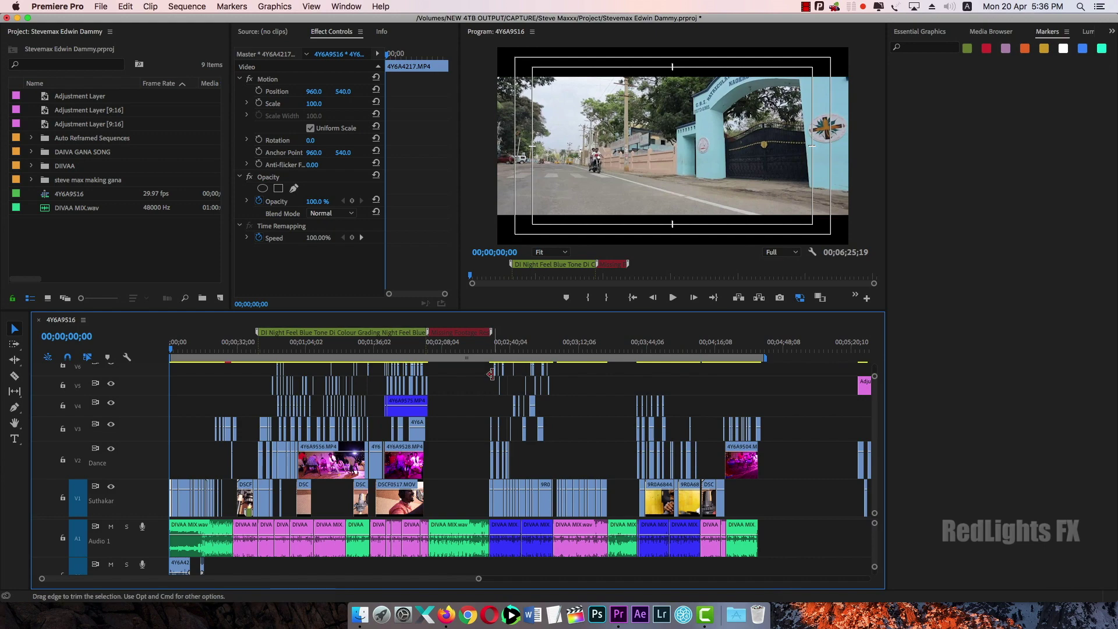
# Zoom into the opening clips, set the playhead to 00;00;18;08, and clear the clip selection
pyautogui.press('=')
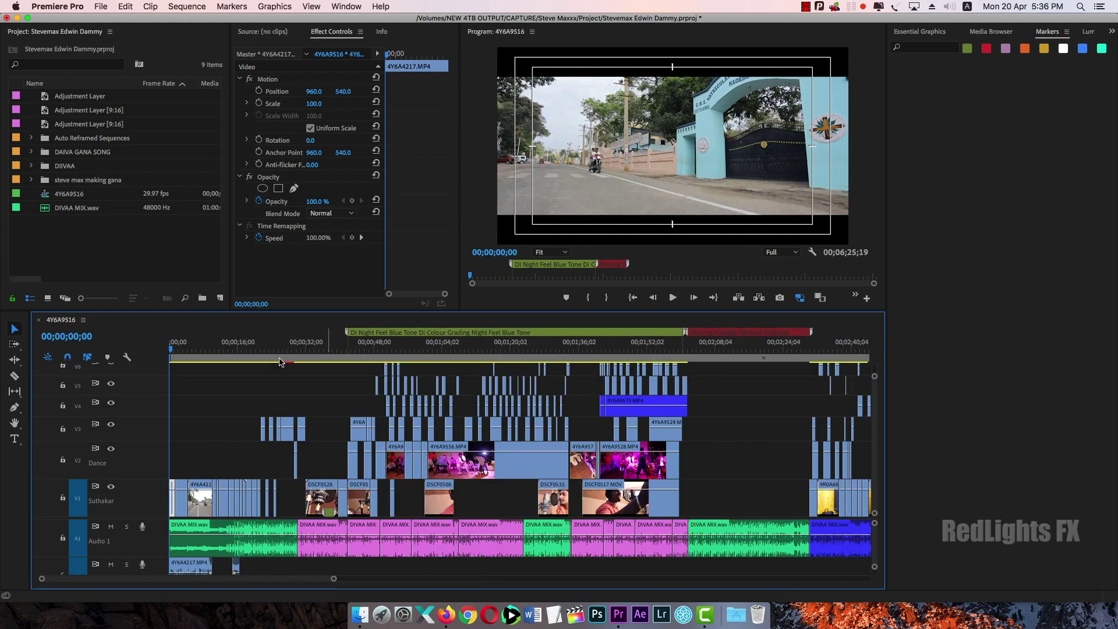
pyautogui.moveTo(193, 349); pyautogui.dragTo(204, 349)
pyautogui.press('=')
pyautogui.press('=')
pyautogui.click(466, 351)
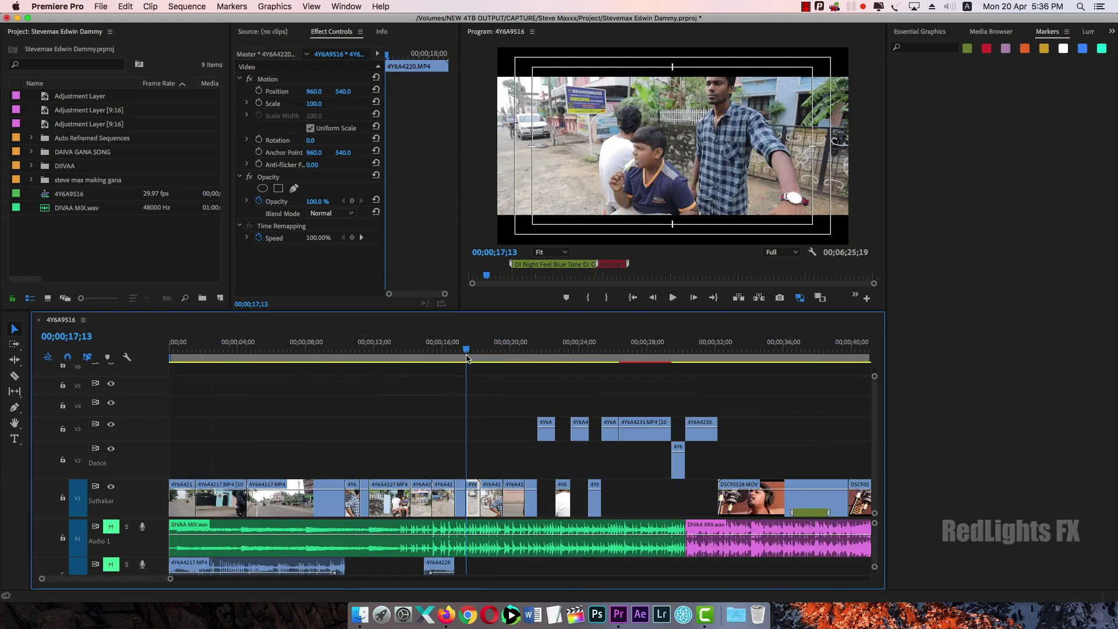
pyautogui.press('=')
pyautogui.click(531, 351)
pyautogui.moveTo(531, 351); pyautogui.dragTo(546, 369)
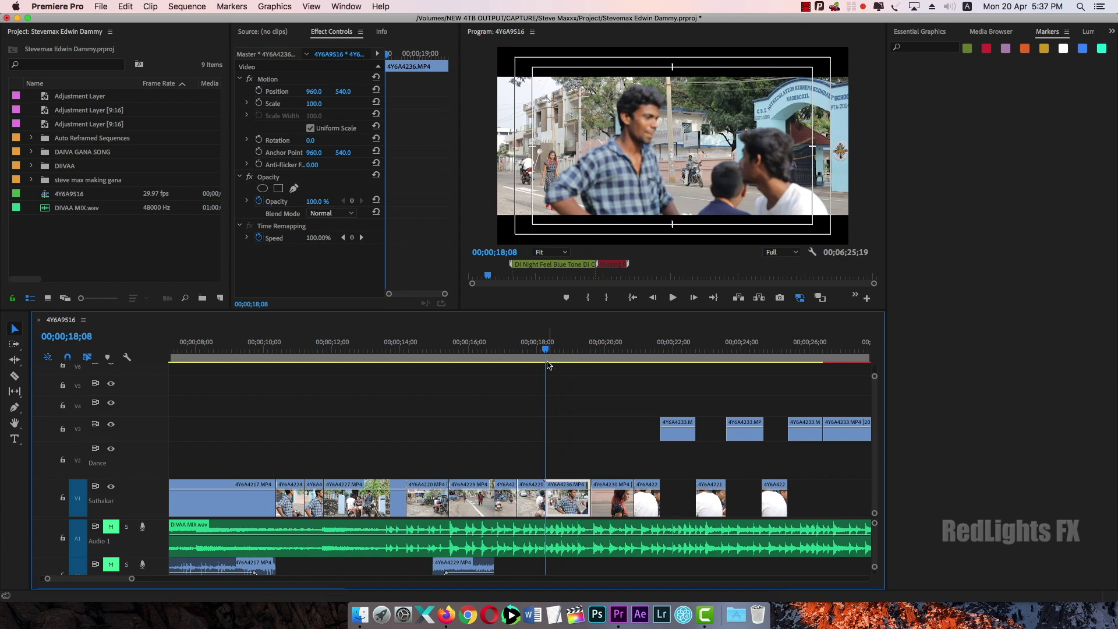
pyautogui.click(561, 382)
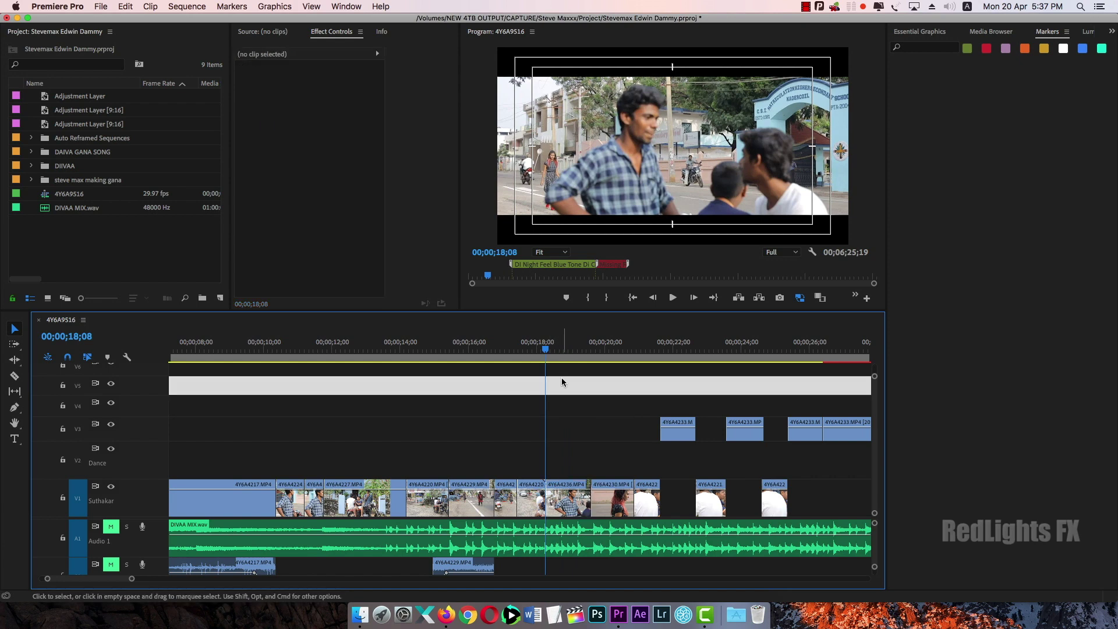
# Add a yellow marker at 00;00;18;08 named 'Change this shoot', commented 'Change this footage'
pyautogui.press('m')
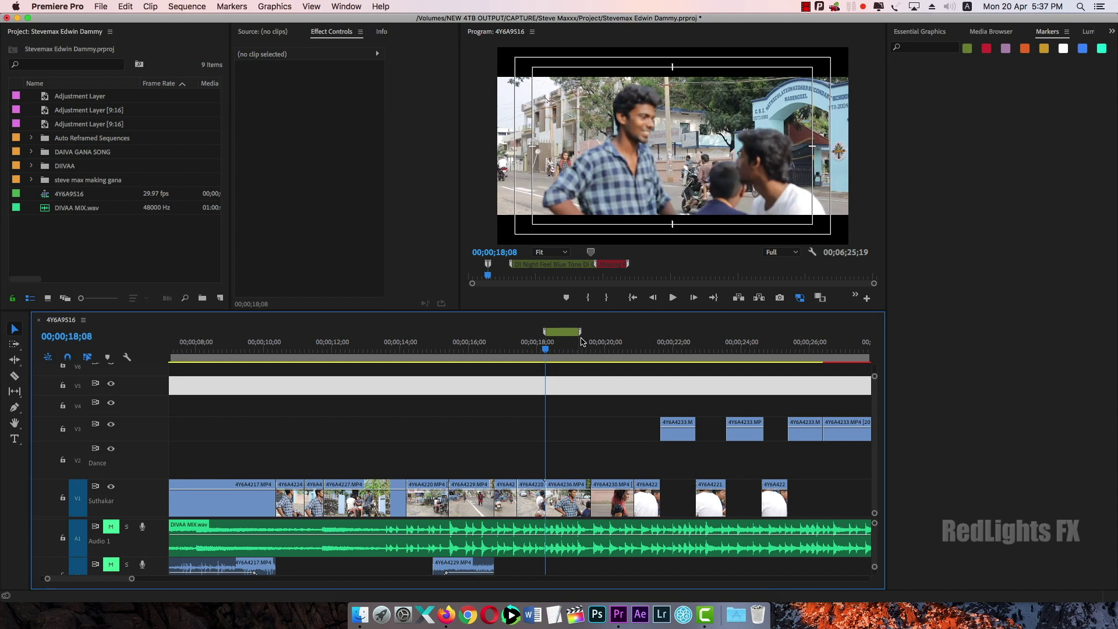
pyautogui.doubleClick(569, 332)
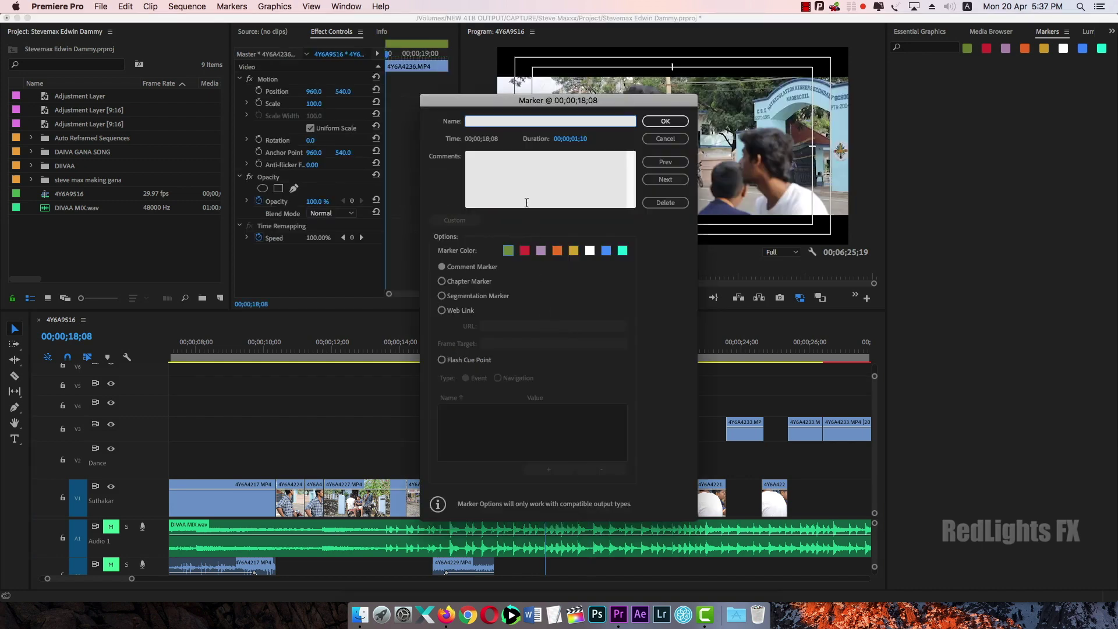
pyautogui.write('Change this shoot')
pyautogui.click(508, 179)
pyautogui.write('Chan')
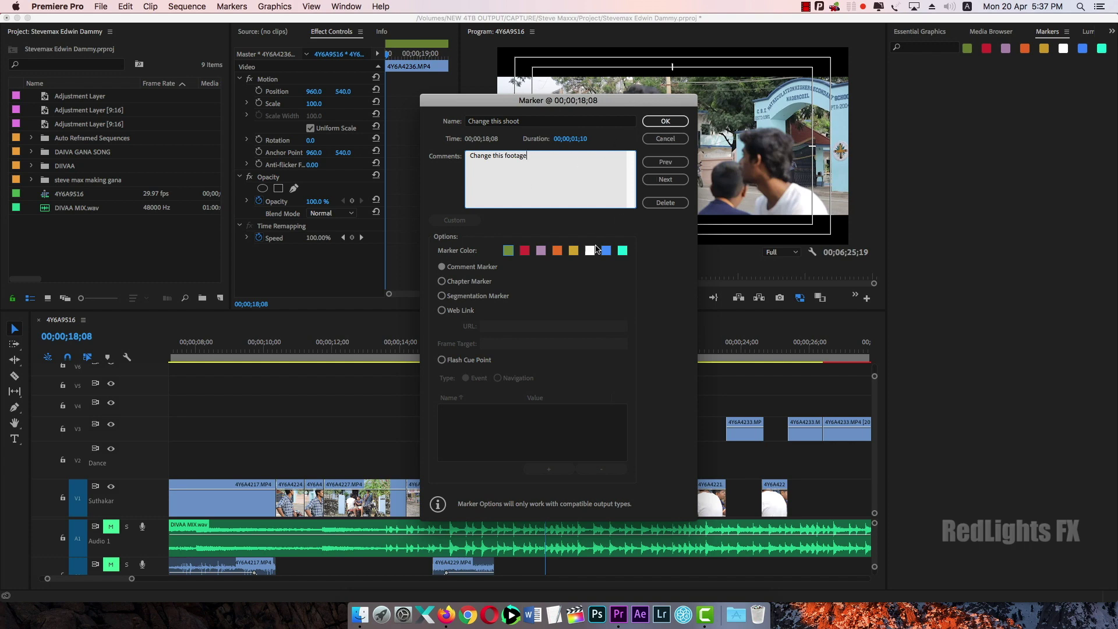
pyautogui.click(573, 250)
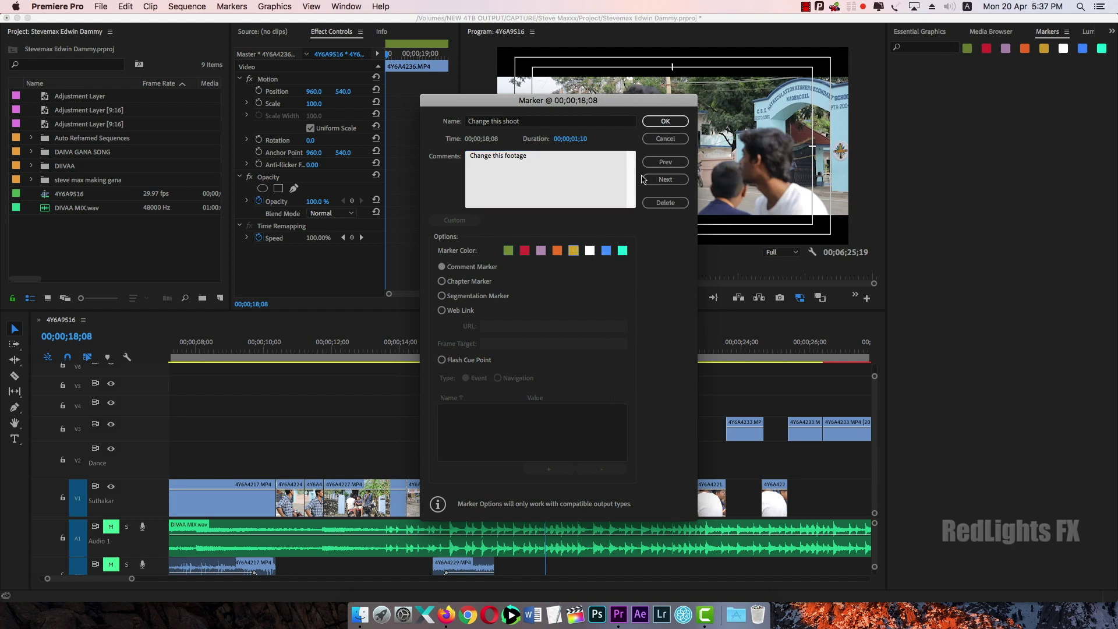
pyautogui.click(665, 121)
pyautogui.click(606, 422)
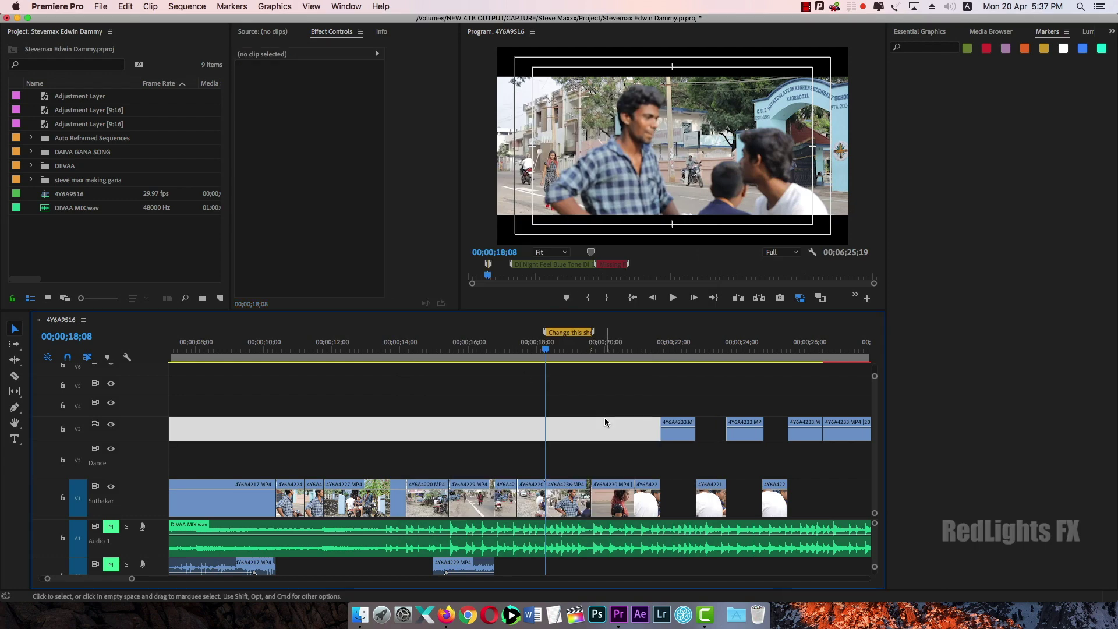
# Scrub back through the opening shots and park the playhead at 00;00;01;18
pyautogui.press('-')
pyautogui.press('-')
pyautogui.press('-')
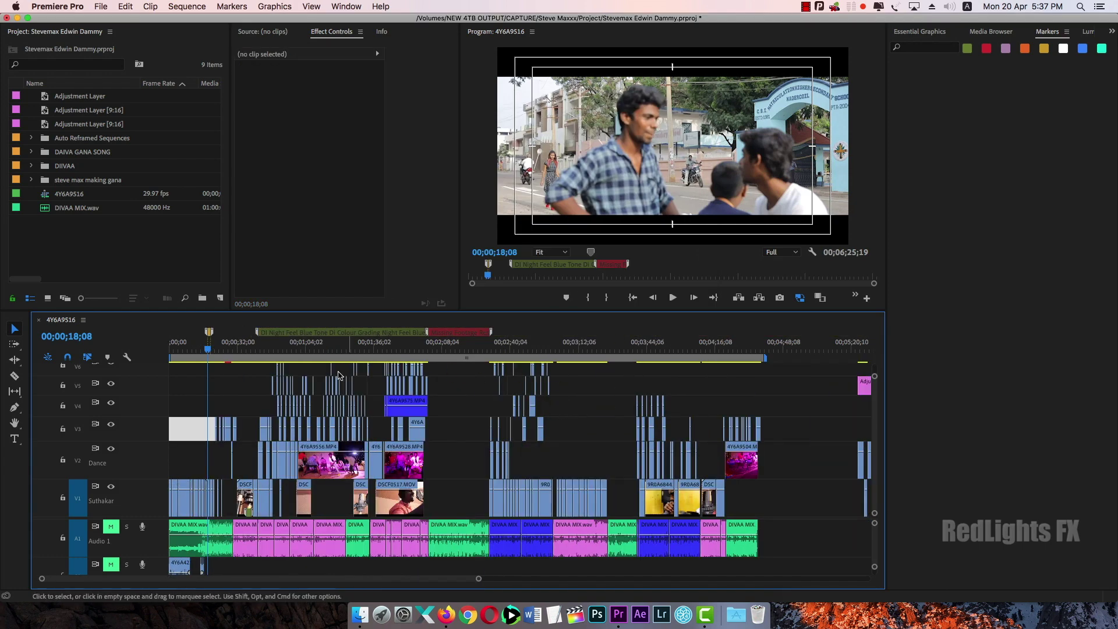
pyautogui.moveTo(365, 354); pyautogui.dragTo(334, 350)
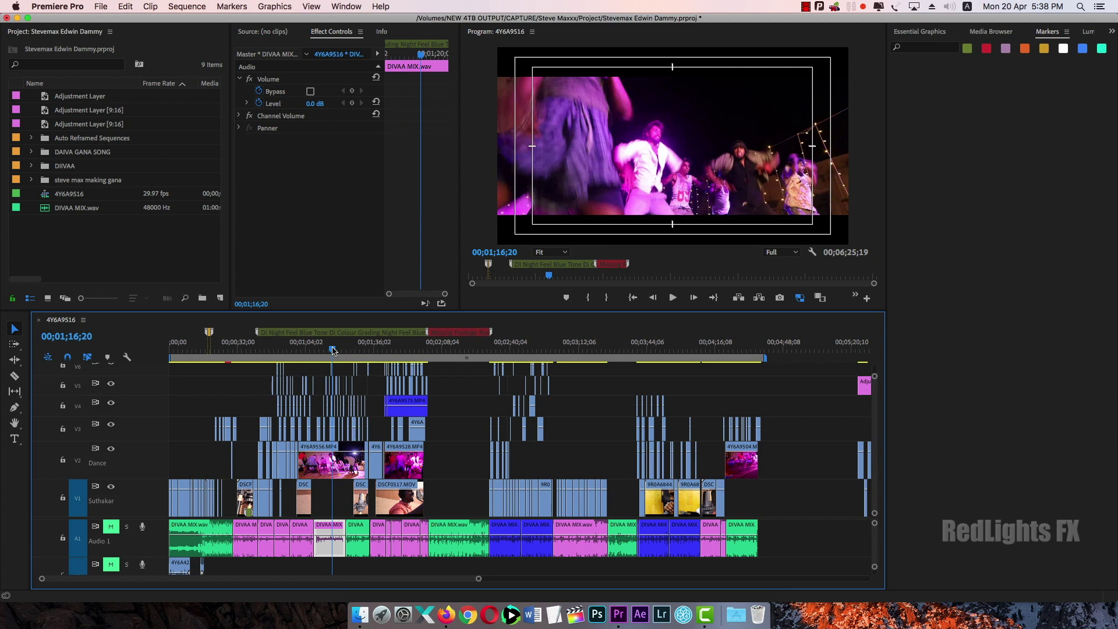
pyautogui.moveTo(334, 350); pyautogui.dragTo(223, 356)
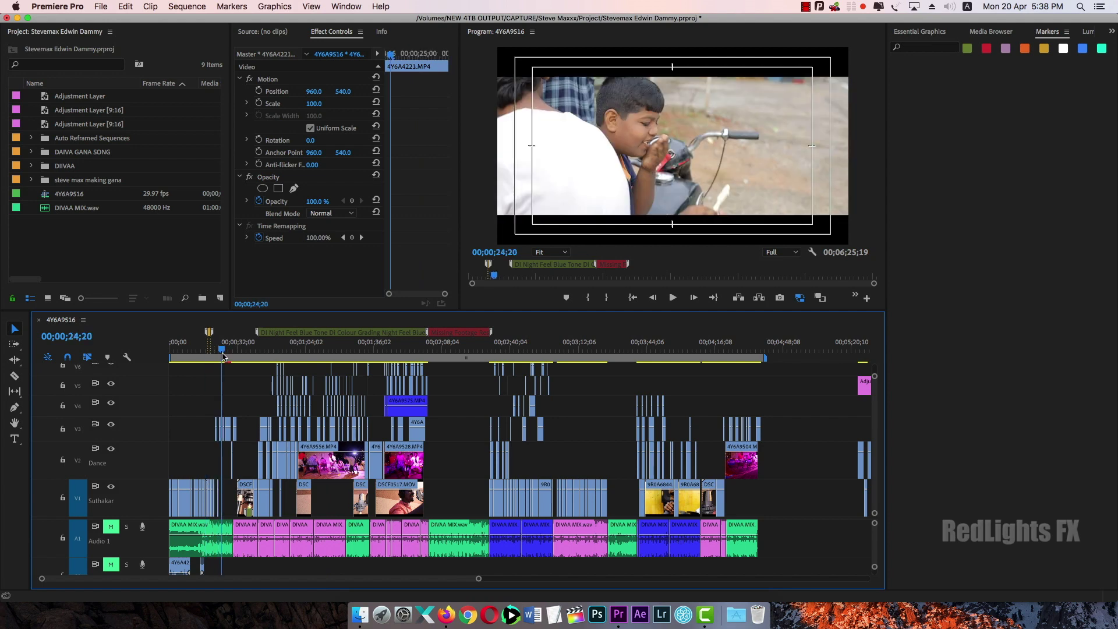
pyautogui.press('=')
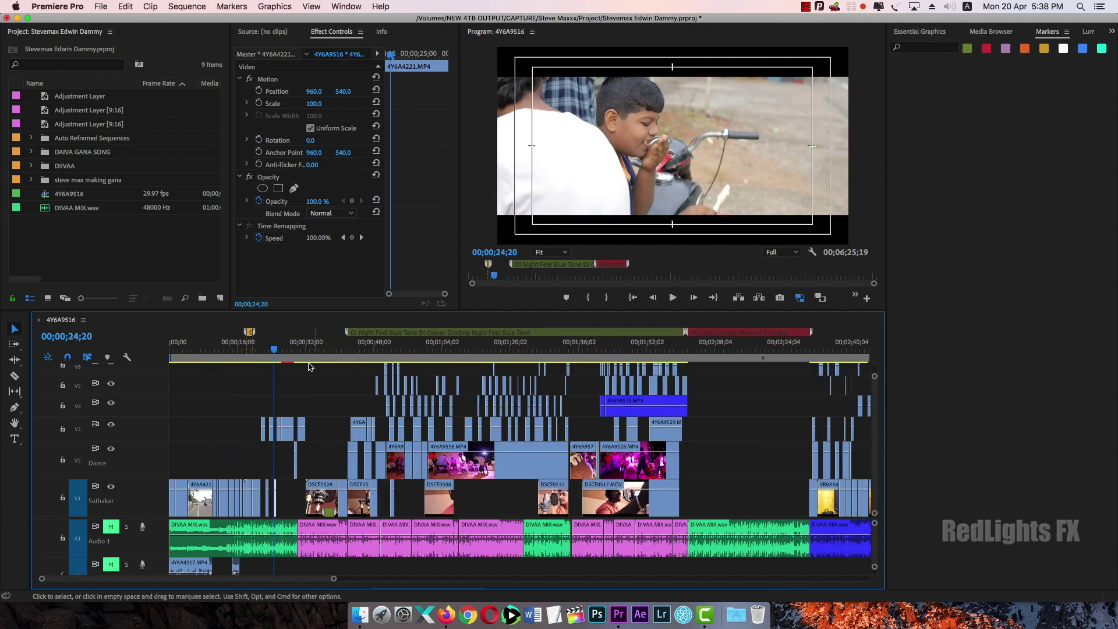
pyautogui.click(281, 349)
pyautogui.moveTo(265, 352); pyautogui.dragTo(306, 352)
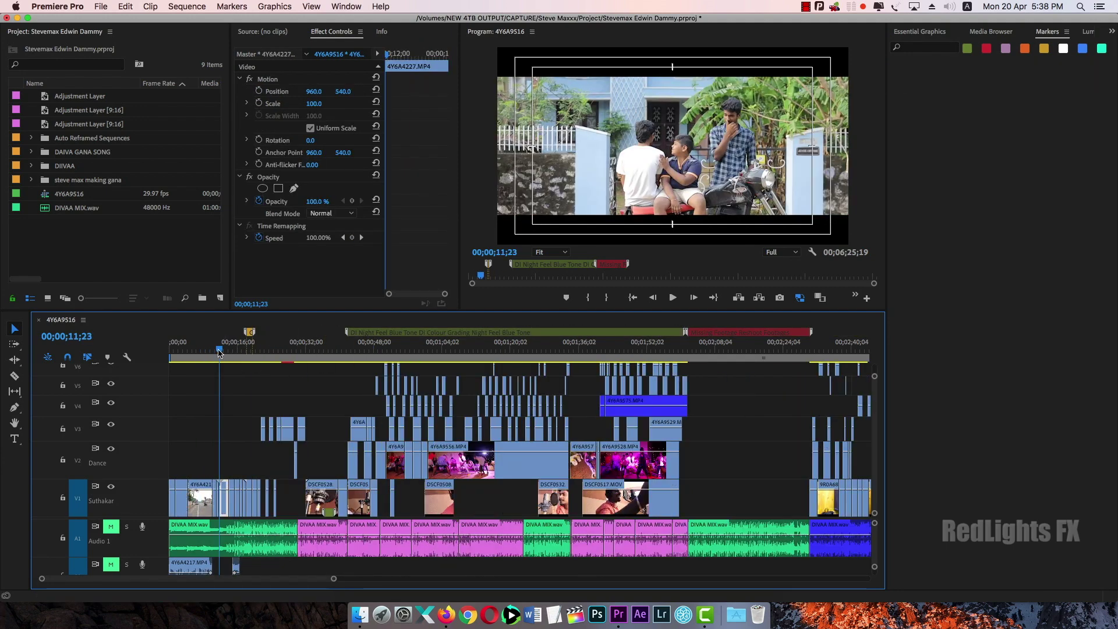
pyautogui.click(181, 352)
pyautogui.moveTo(181, 352)
pyautogui.mouseDown()
pyautogui.moveTo(314, 354)
pyautogui.moveTo(177, 350)
pyautogui.mouseUp()
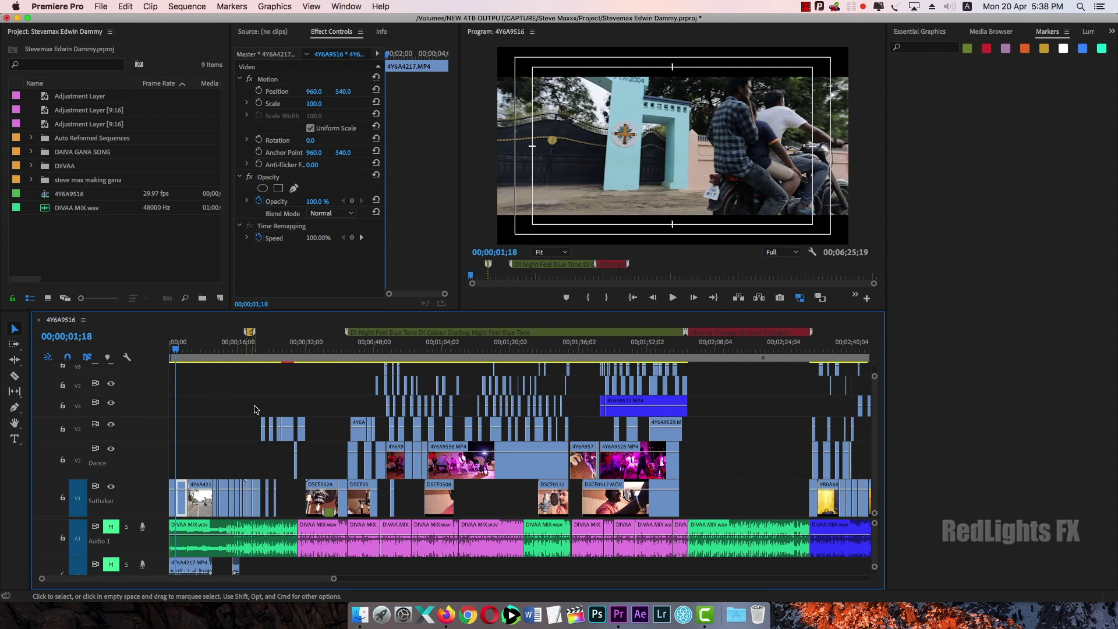
# Add a green marker at 00;00;01;18 named 'Introduction' with the comment 'Intro'
pyautogui.click(232, 394)
pyautogui.press('m')
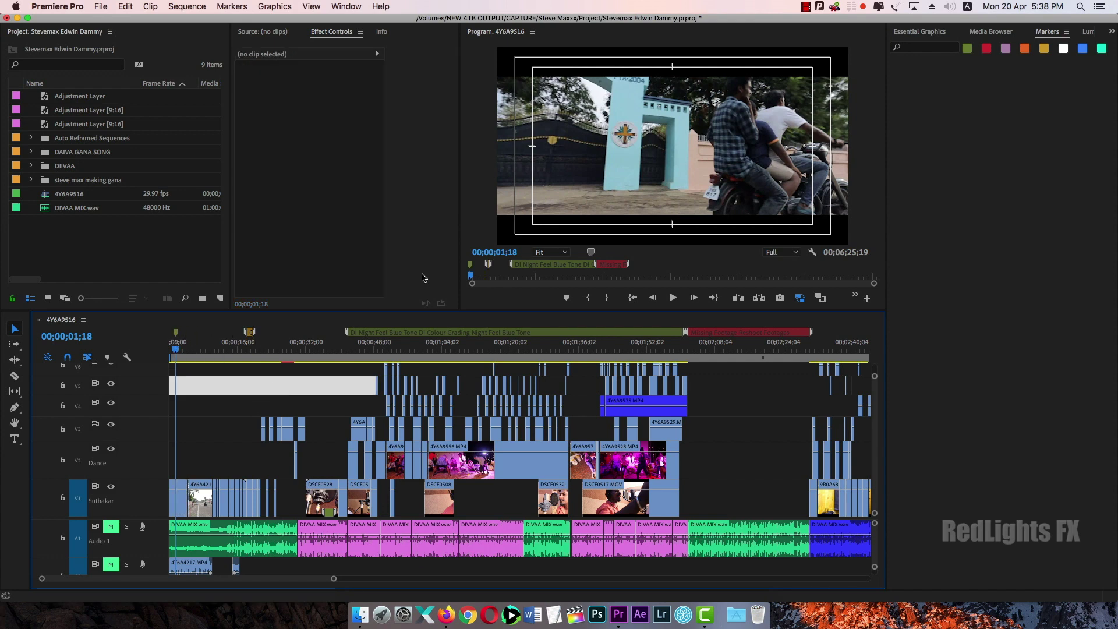
pyautogui.doubleClick(175, 332)
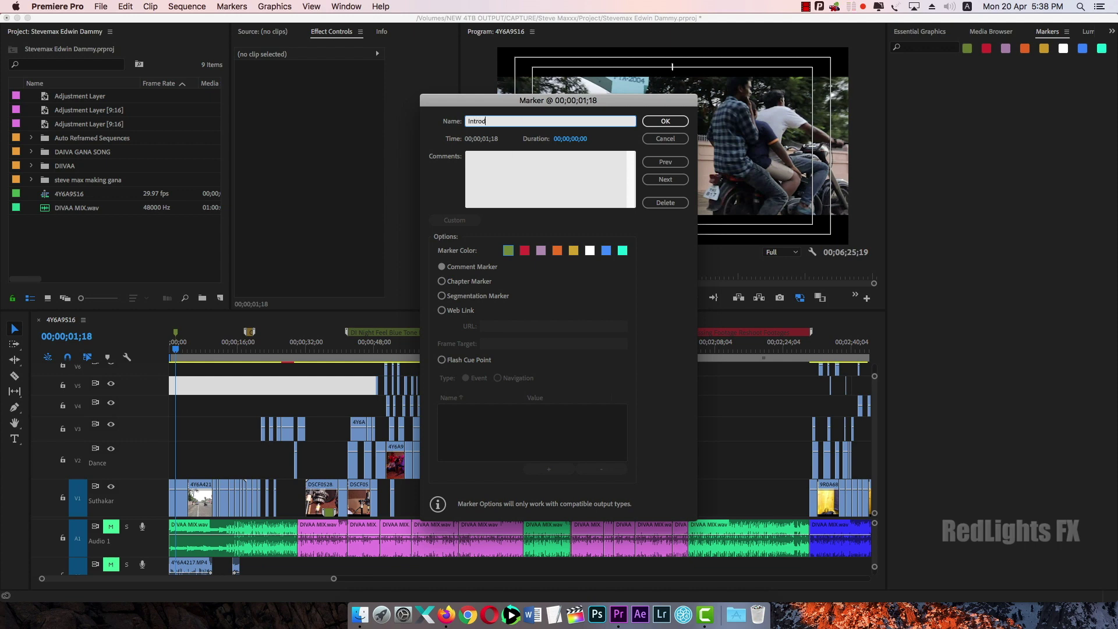
pyautogui.click(508, 176)
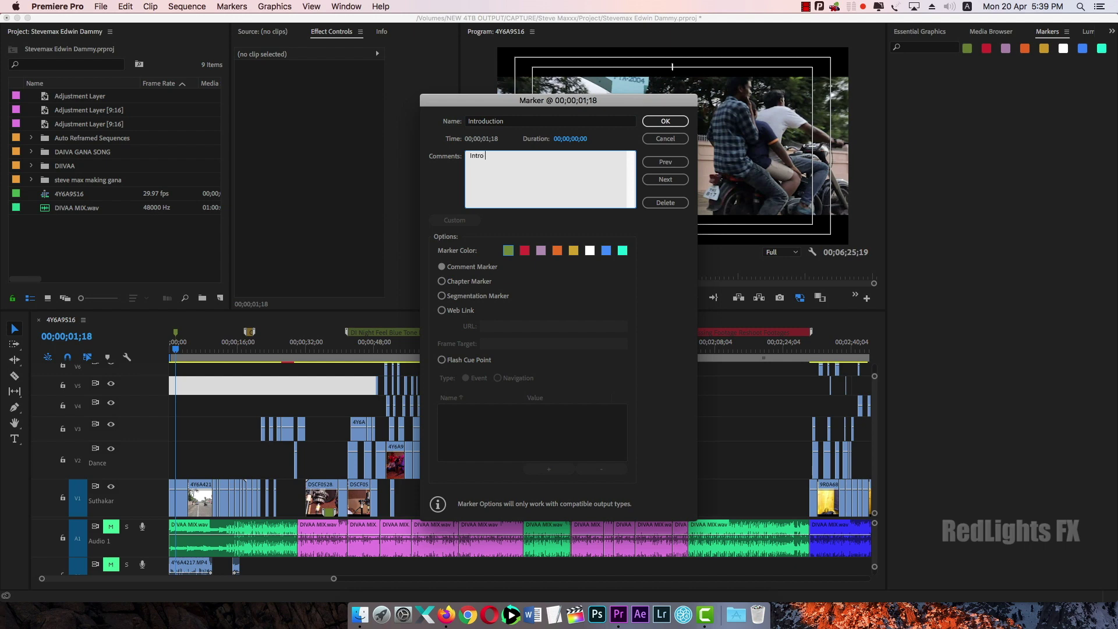
pyautogui.click(665, 121)
pyautogui.hotkey('shift', 'm')
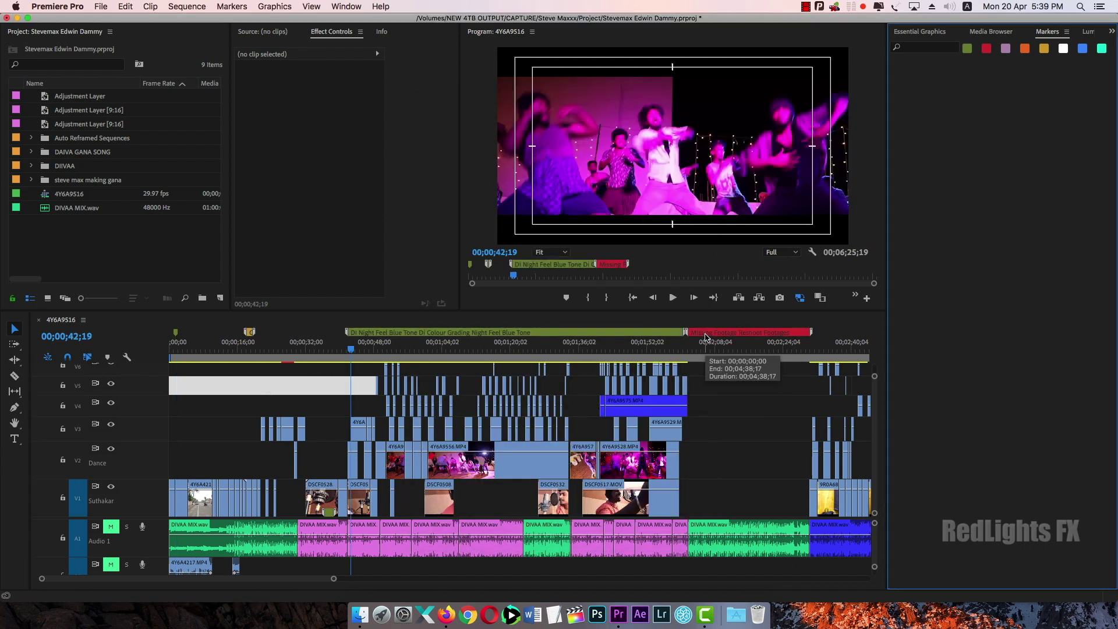
# Move the playhead back to 00;00;32;06 and deselect all clips
pyautogui.hotkey('shift', 'm')
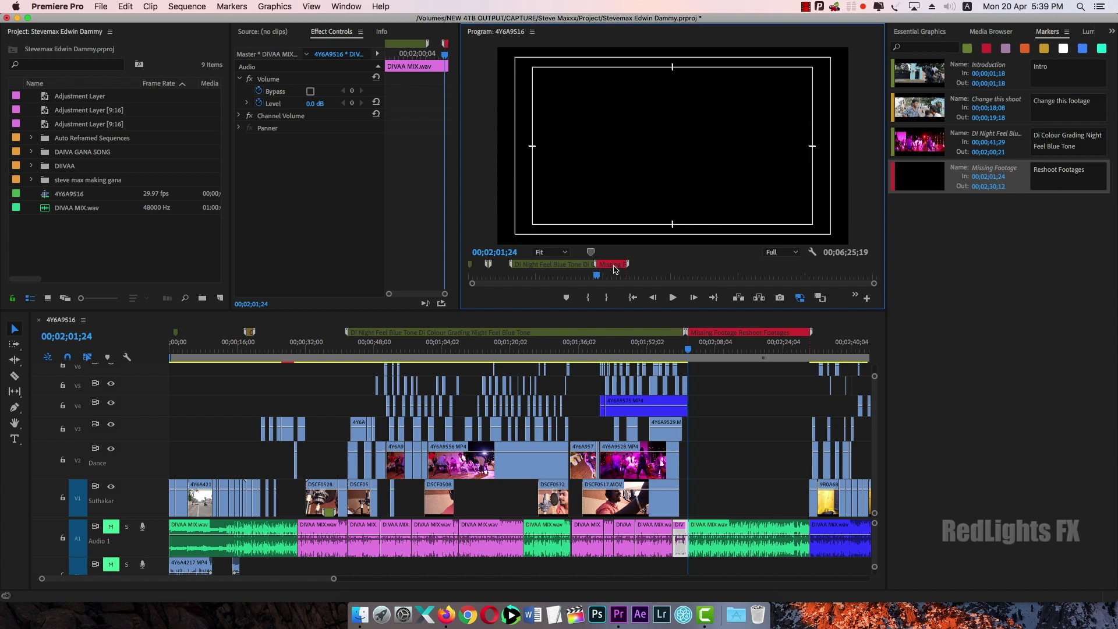
pyautogui.moveTo(460, 352); pyautogui.dragTo(312, 362)
pyautogui.press('=')
pyautogui.press('=')
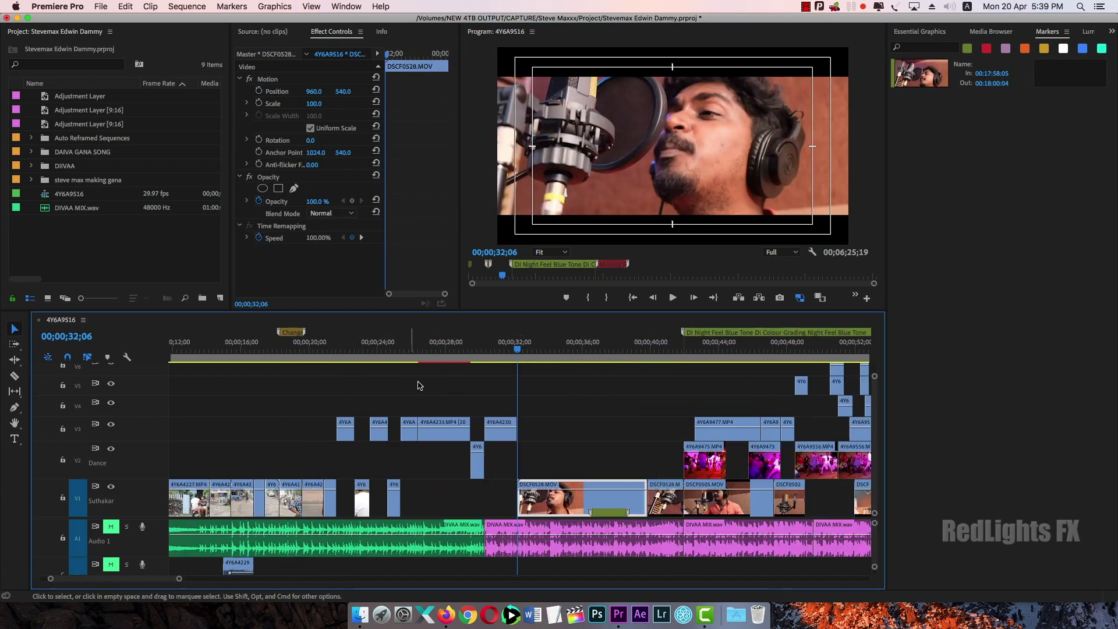
pyautogui.click(541, 387)
# Add a marker there named 'Sing Start' with 'Sing Start' as its comment
pyautogui.press('m')
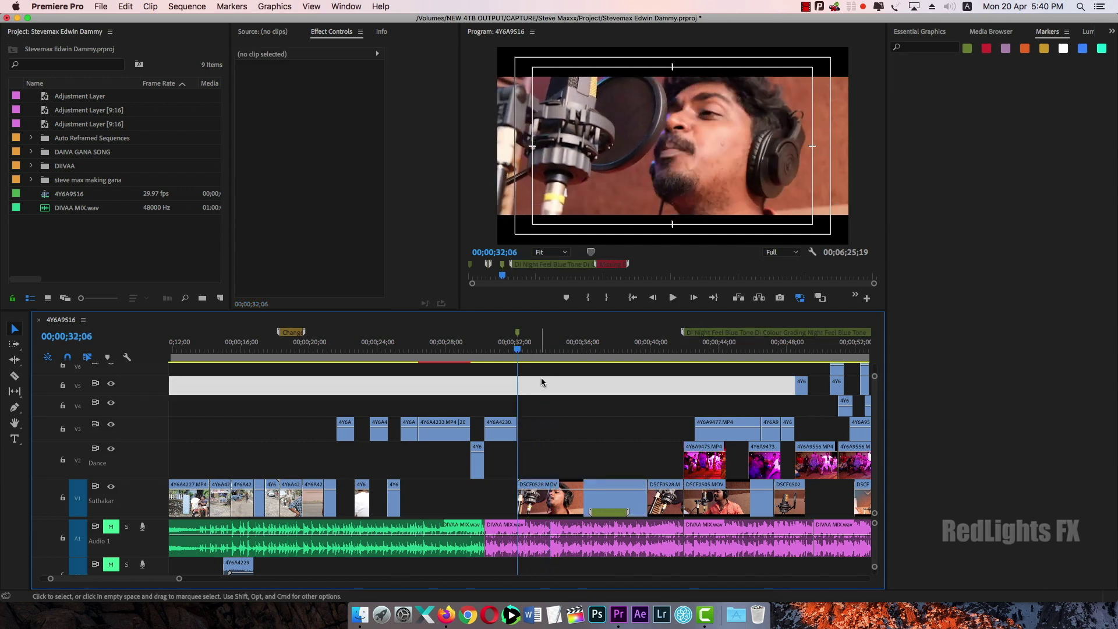
pyautogui.doubleClick(517, 332)
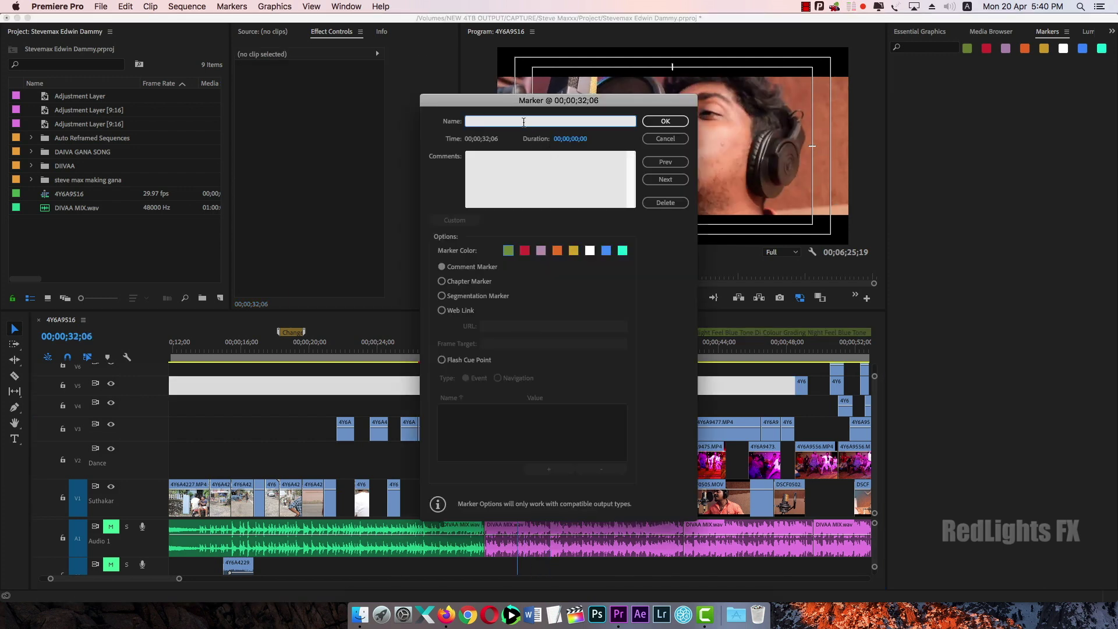
pyautogui.write('Sing Start')
pyautogui.click(521, 159)
pyautogui.write('Sin')
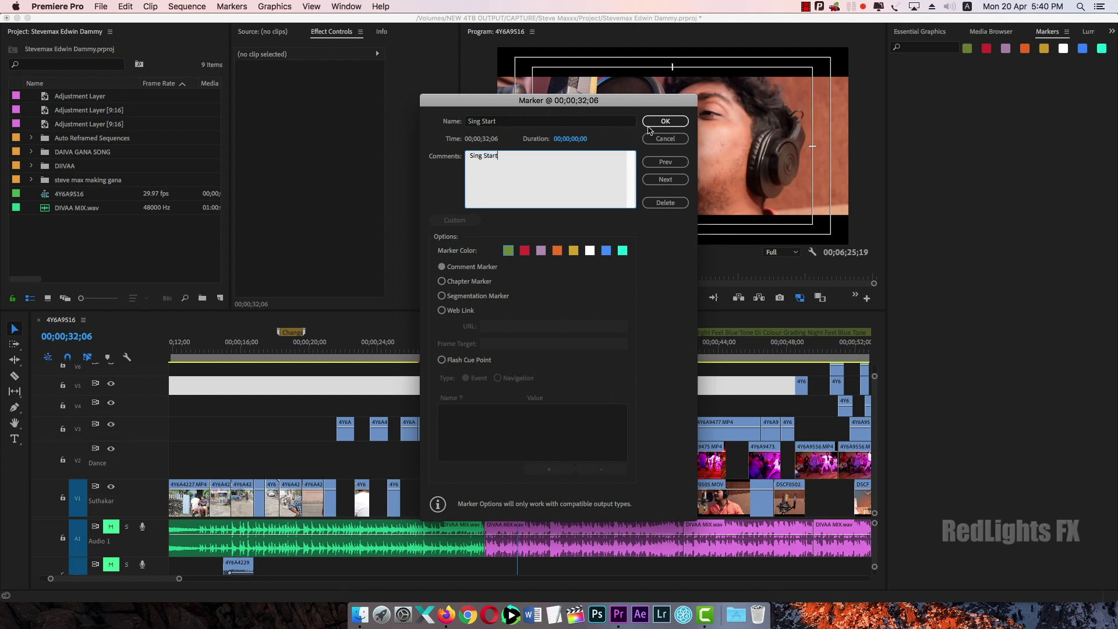
pyautogui.click(665, 121)
pyautogui.hotkey('shift', 'm')
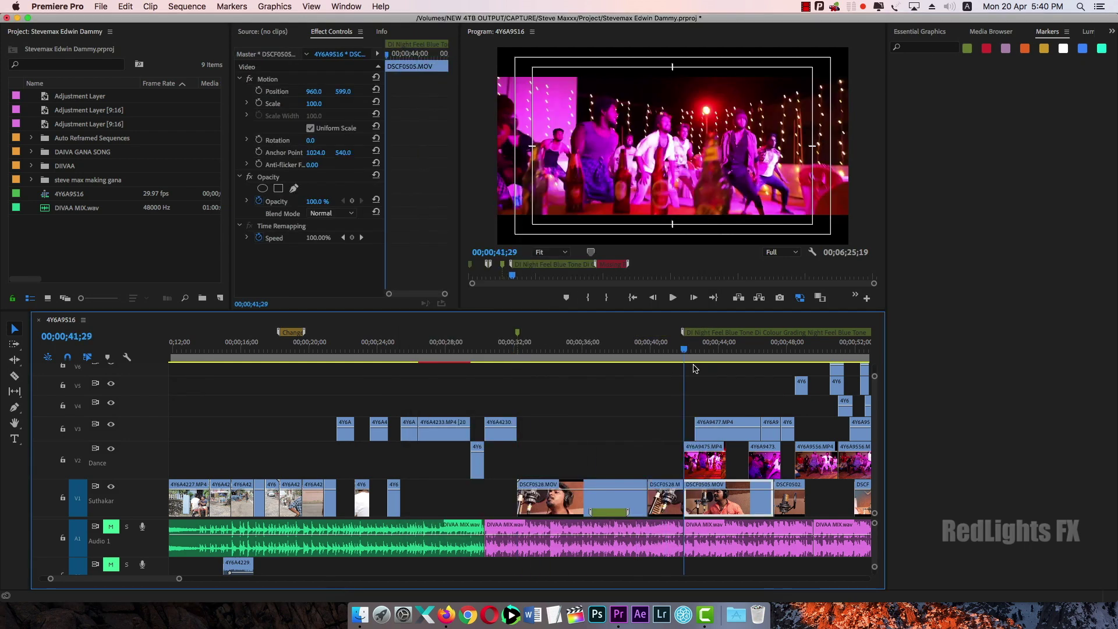
# Park the playhead at 00;00;04;18 near the sequence start and select the 4Y6A4217.MP4 clip
pyautogui.press('space')
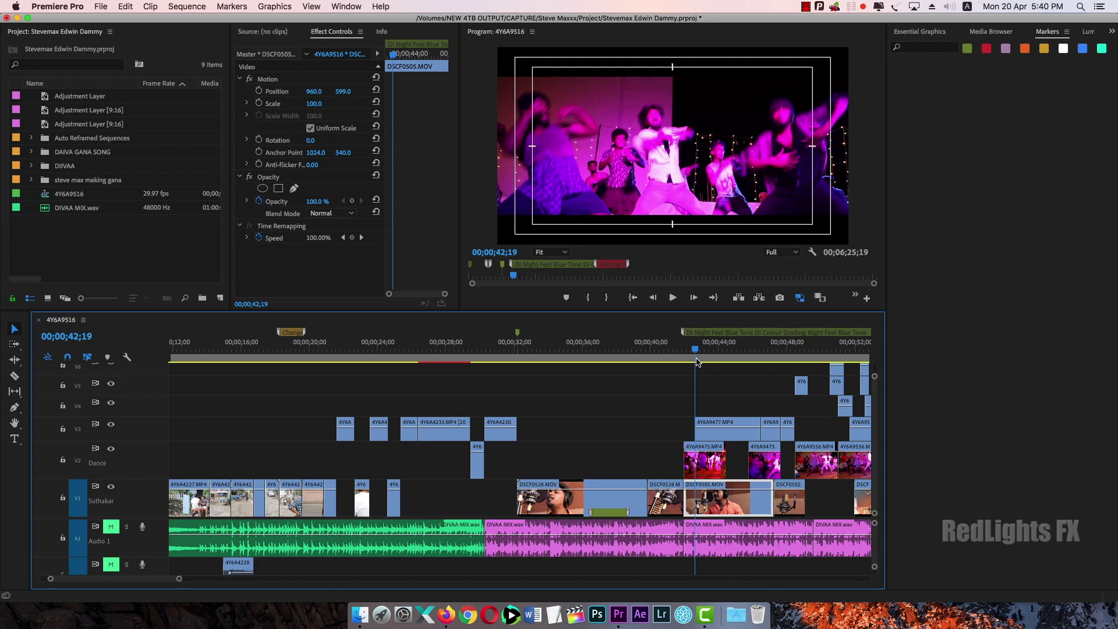
pyautogui.press('-')
pyautogui.press('-')
pyautogui.press('-')
pyautogui.click(378, 346)
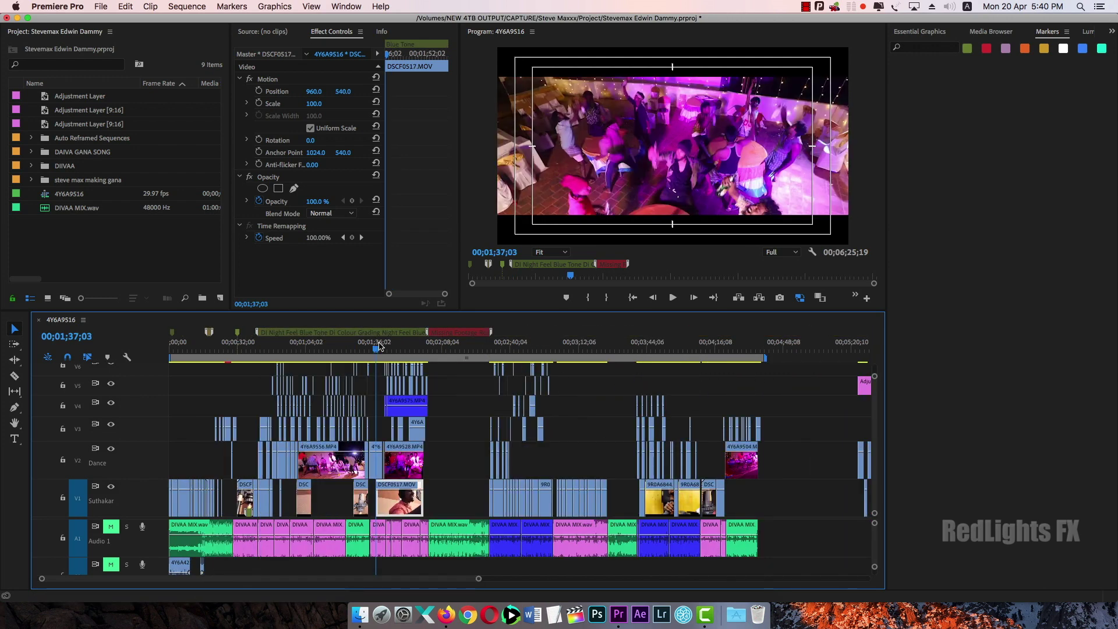
pyautogui.moveTo(379, 346); pyautogui.dragTo(180, 347)
pyautogui.press('=')
pyautogui.press('=')
pyautogui.press('=')
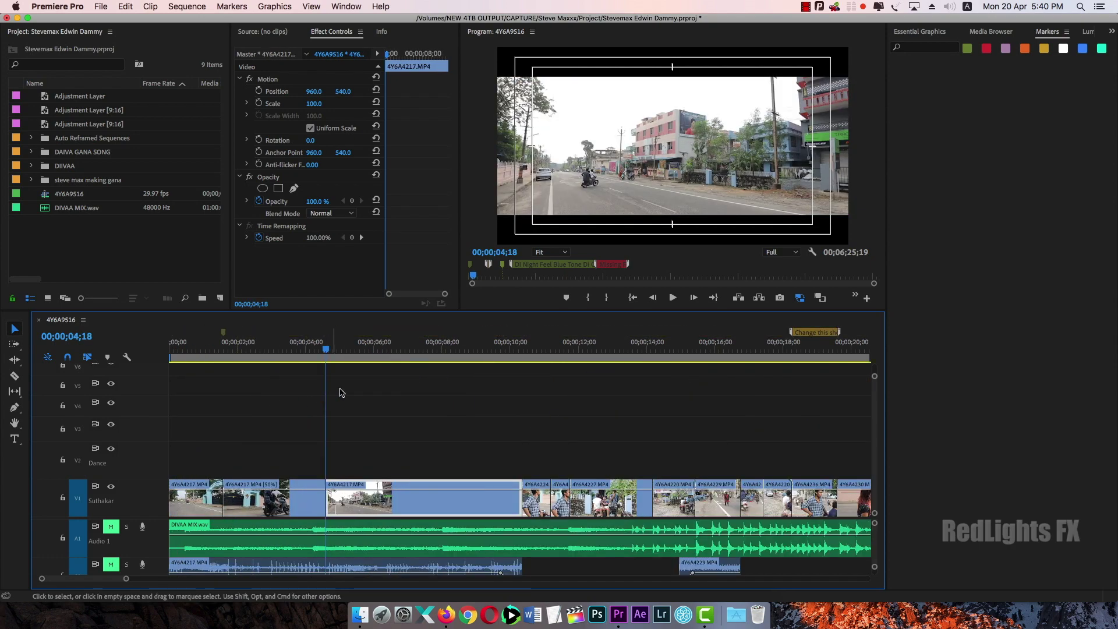
pyautogui.press('-')
pyautogui.moveTo(253, 349); pyautogui.dragTo(260, 387)
pyautogui.click(280, 429)
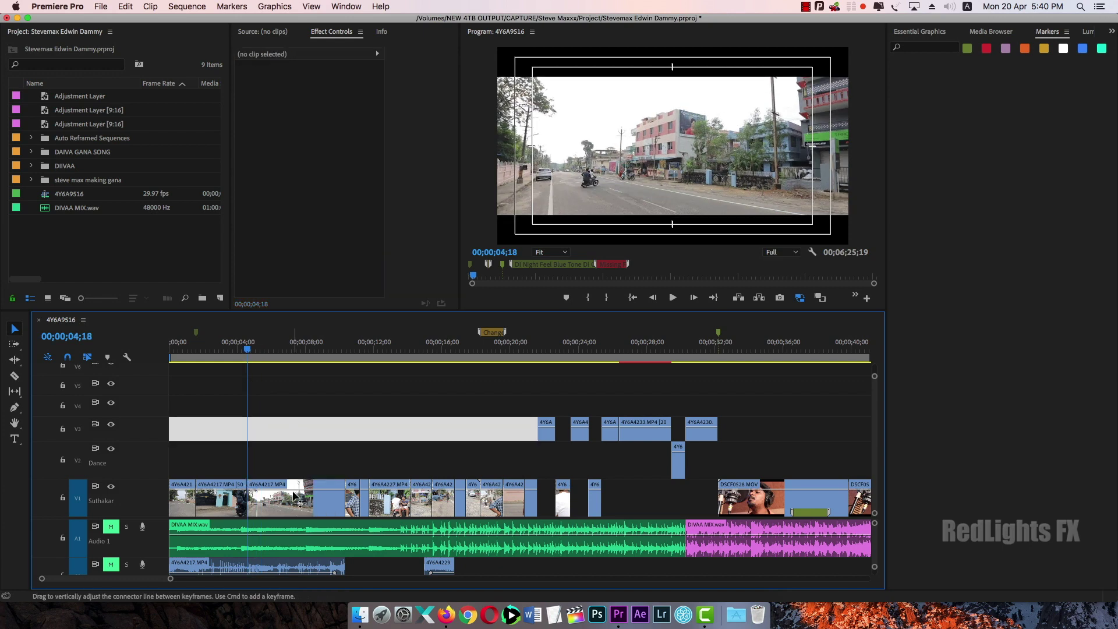
pyautogui.click(294, 497)
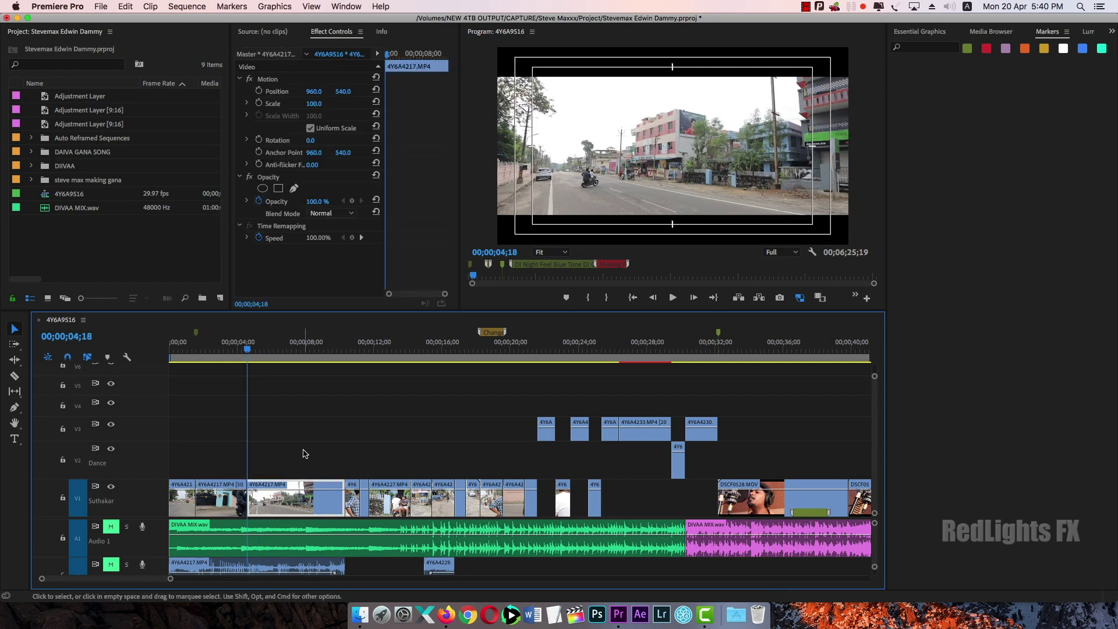
# Add a clip marker to 4Y6A4217.MP4 and stretch it into a duration in the Source Monitor
pyautogui.press('m')
pyautogui.doubleClick(262, 505)
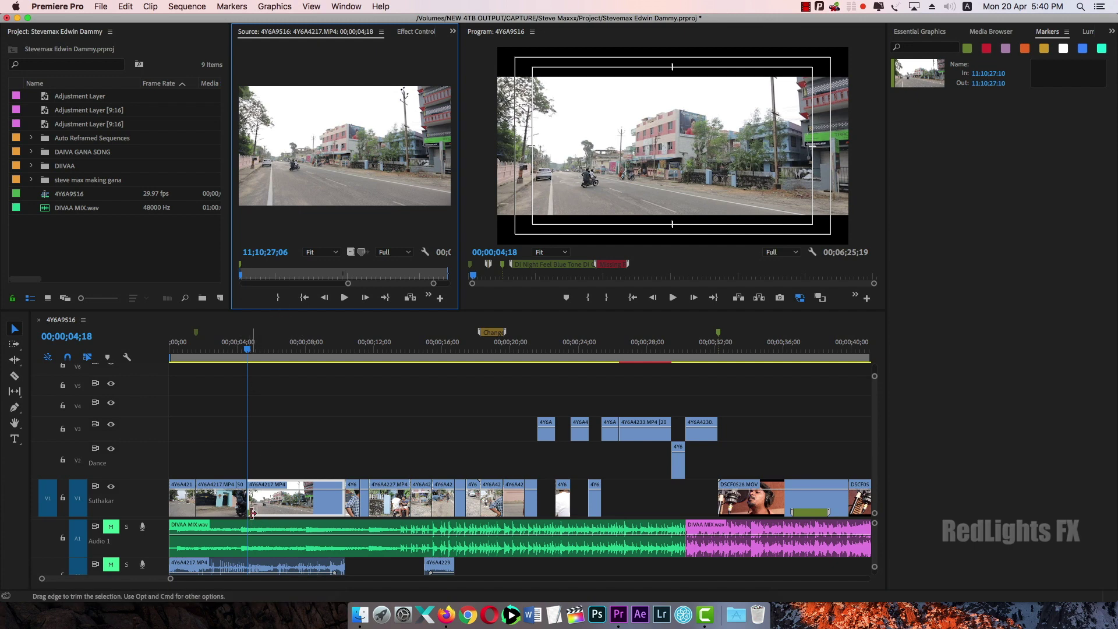
pyautogui.moveTo(239, 268); pyautogui.dragTo(409, 273)
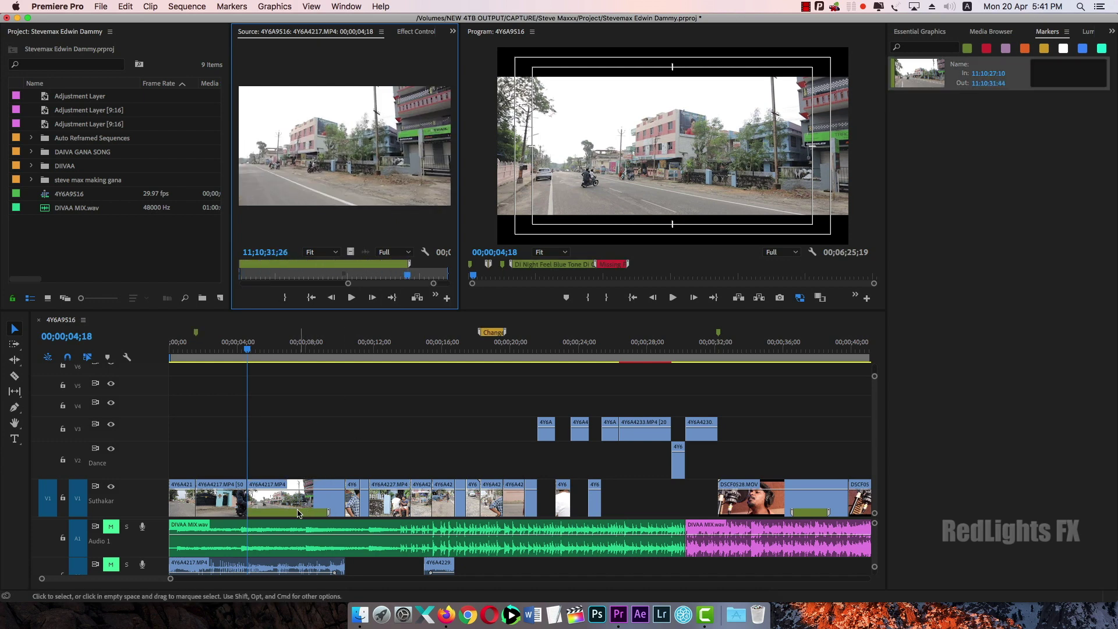
pyautogui.press('Home')
# Name the clip marker 'Clouds Change' and give it the comment 'Clouds Change in vfx'
pyautogui.doubleClick(388, 266)
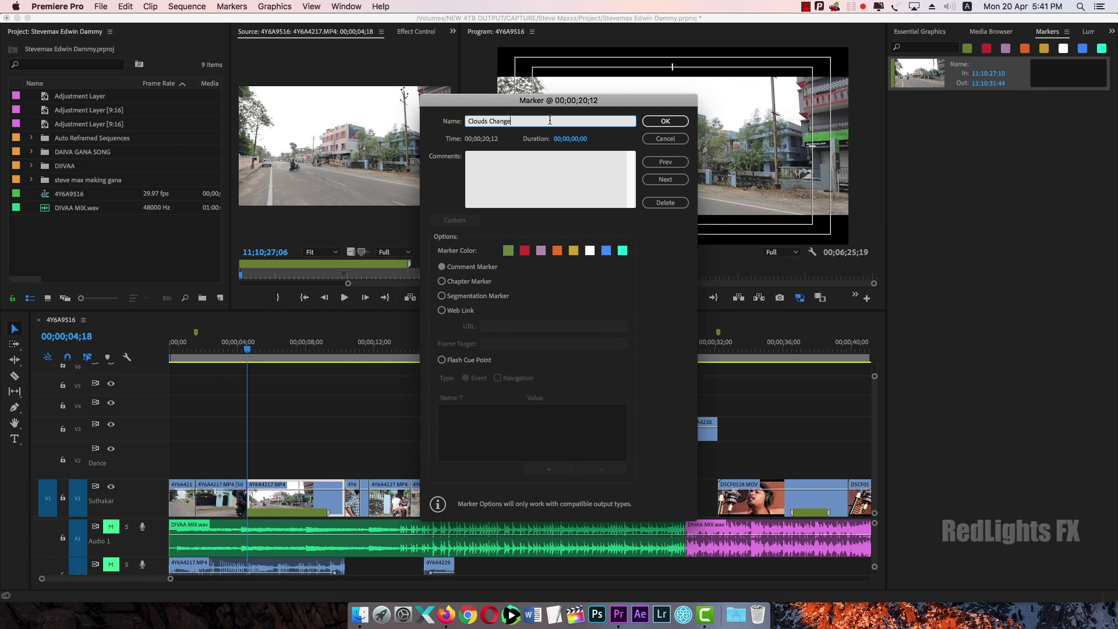
pyautogui.click(535, 160)
pyautogui.hotkey('shift', 'Tab')
pyautogui.press('super+c')
pyautogui.click(485, 174)
pyautogui.press('super+v')
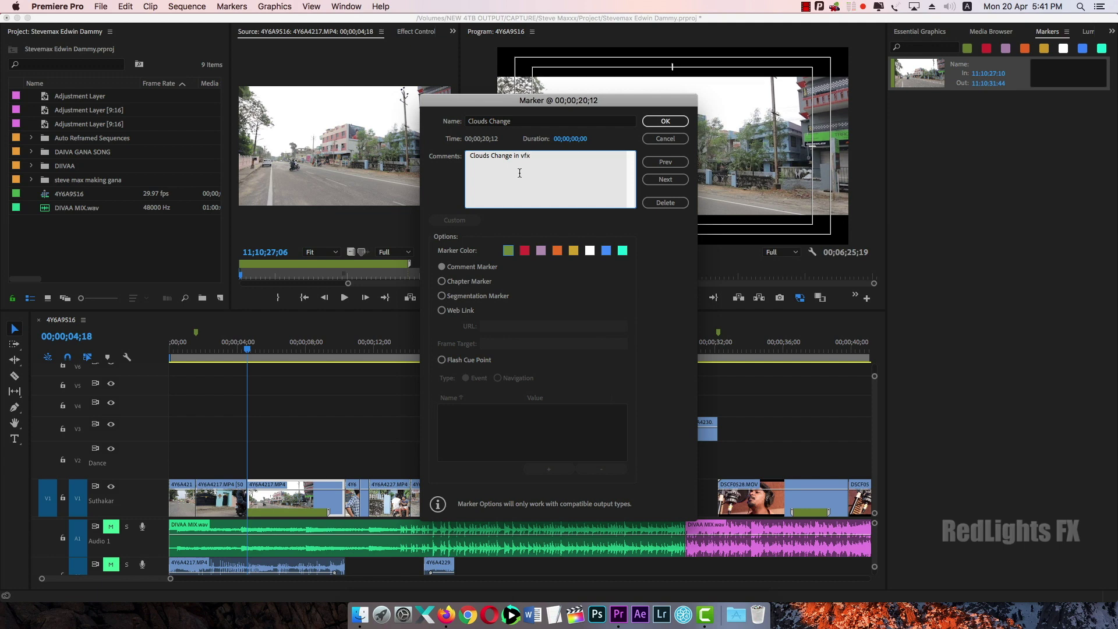
pyautogui.click(663, 122)
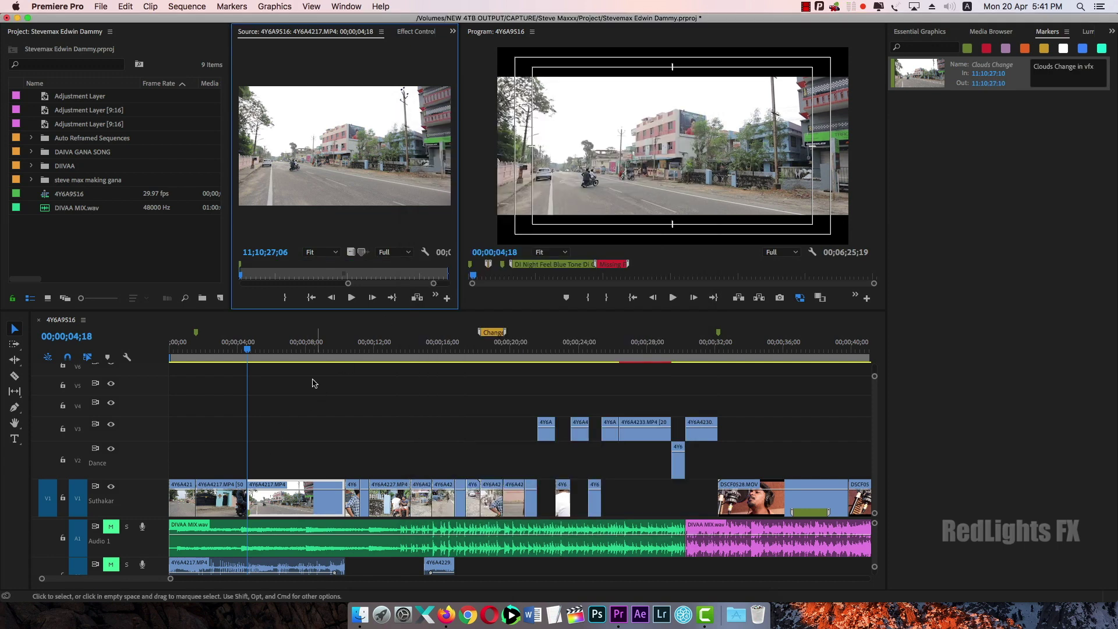
# Lengthen the Clouds Change marker so it ends at 11:10:30:25
pyautogui.click(303, 468)
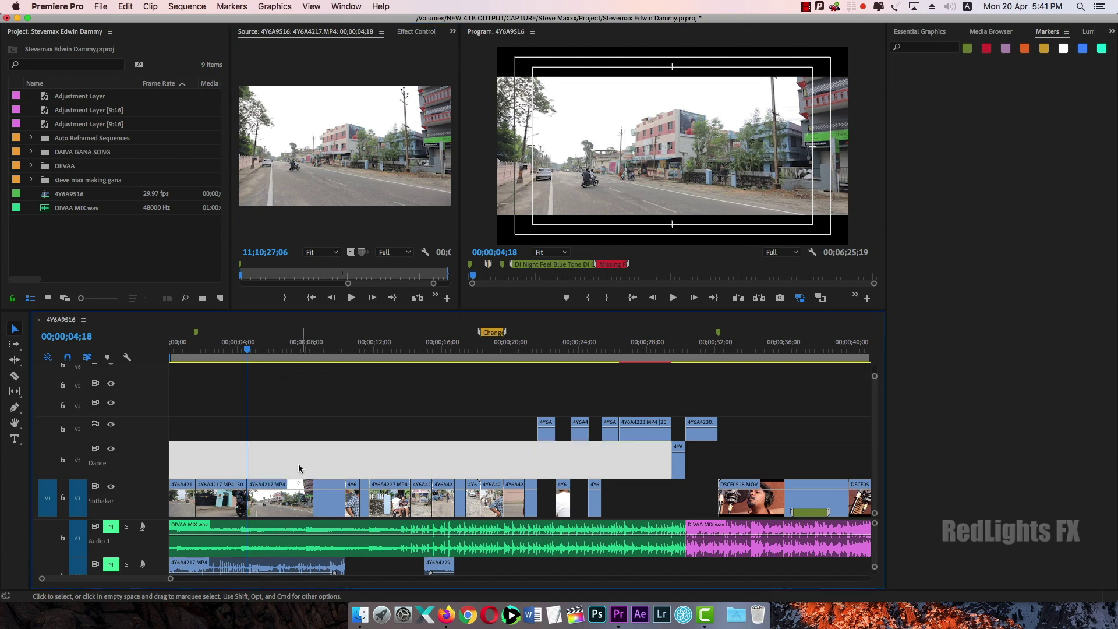
pyautogui.doubleClick(252, 507)
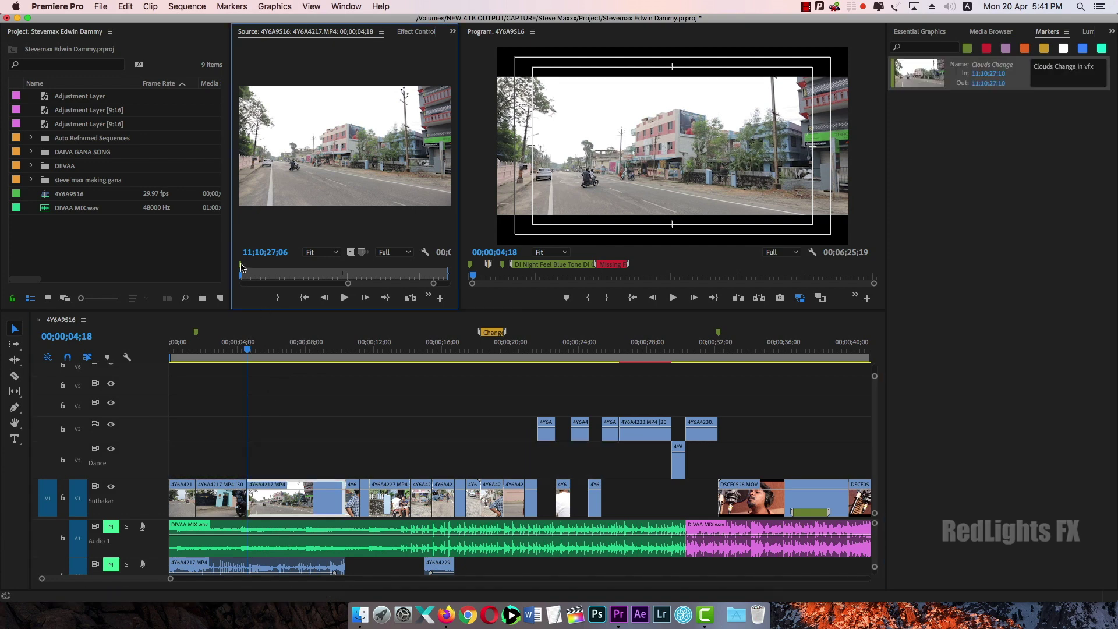
pyautogui.moveTo(242, 267); pyautogui.dragTo(359, 269)
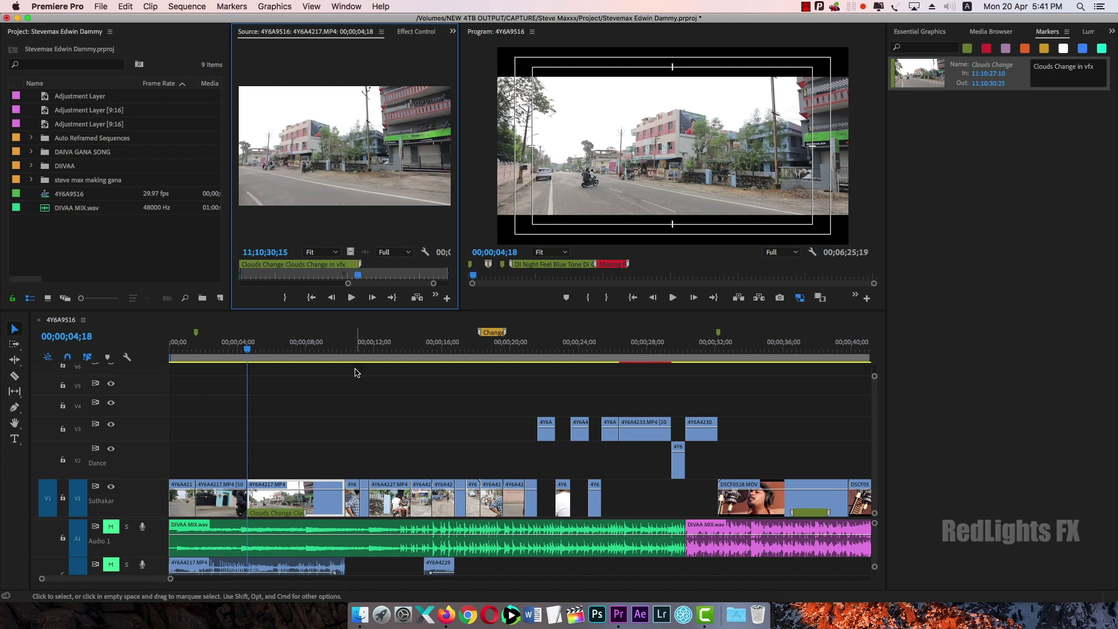
# Select the DIVAA MIX.wav audio clip with the playhead back at the sequence start
pyautogui.moveTo(264, 349); pyautogui.dragTo(182, 355)
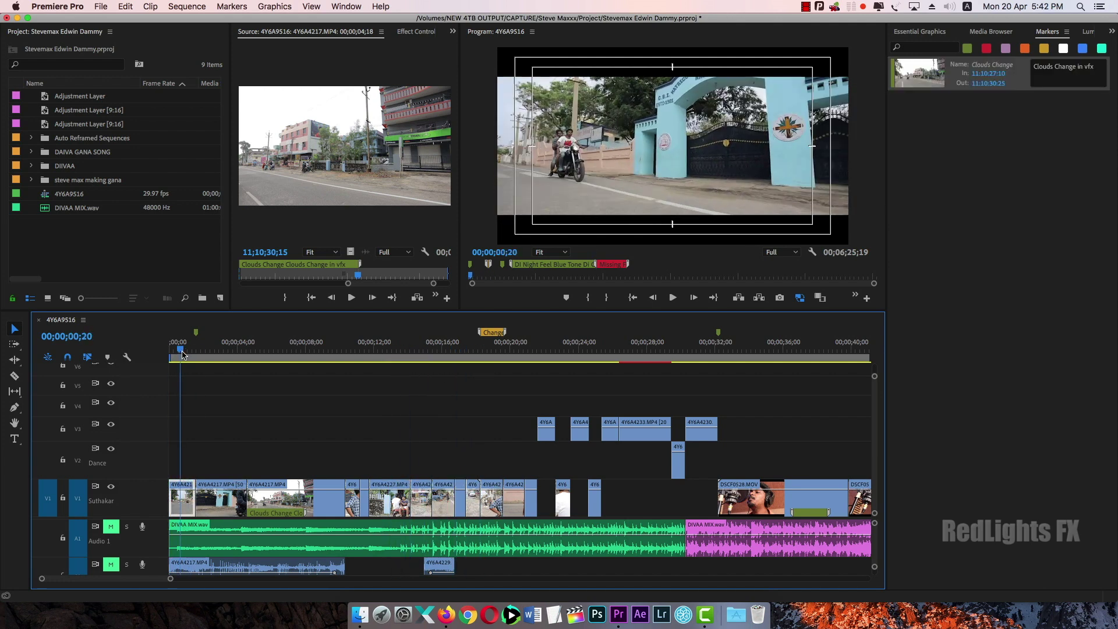
pyautogui.press('=')
pyautogui.click(266, 412)
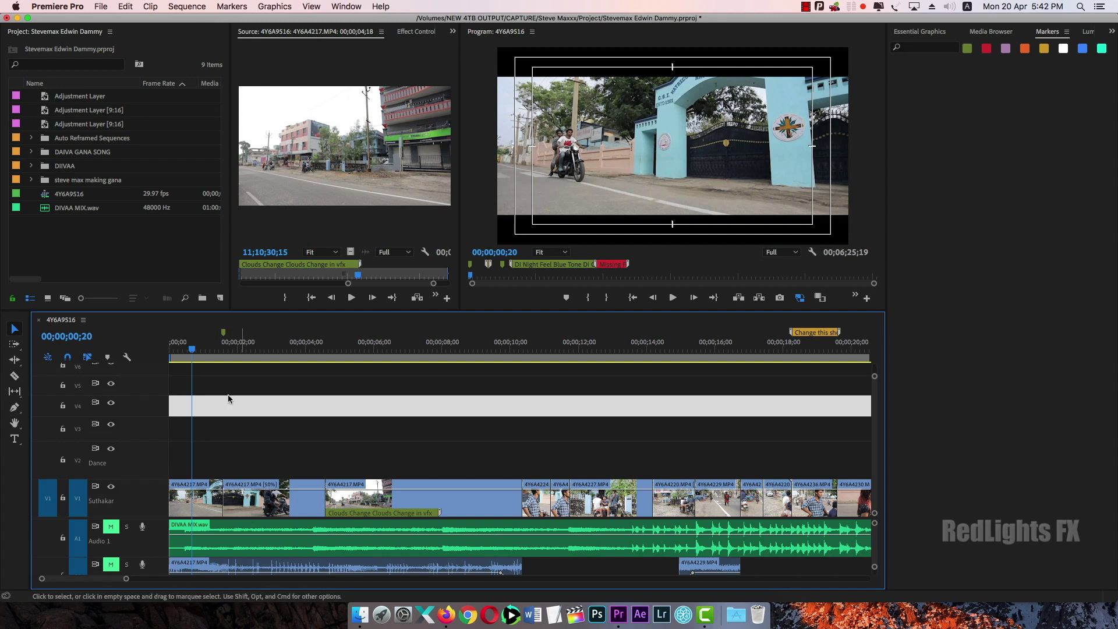
pyautogui.moveTo(198, 349); pyautogui.dragTo(232, 351)
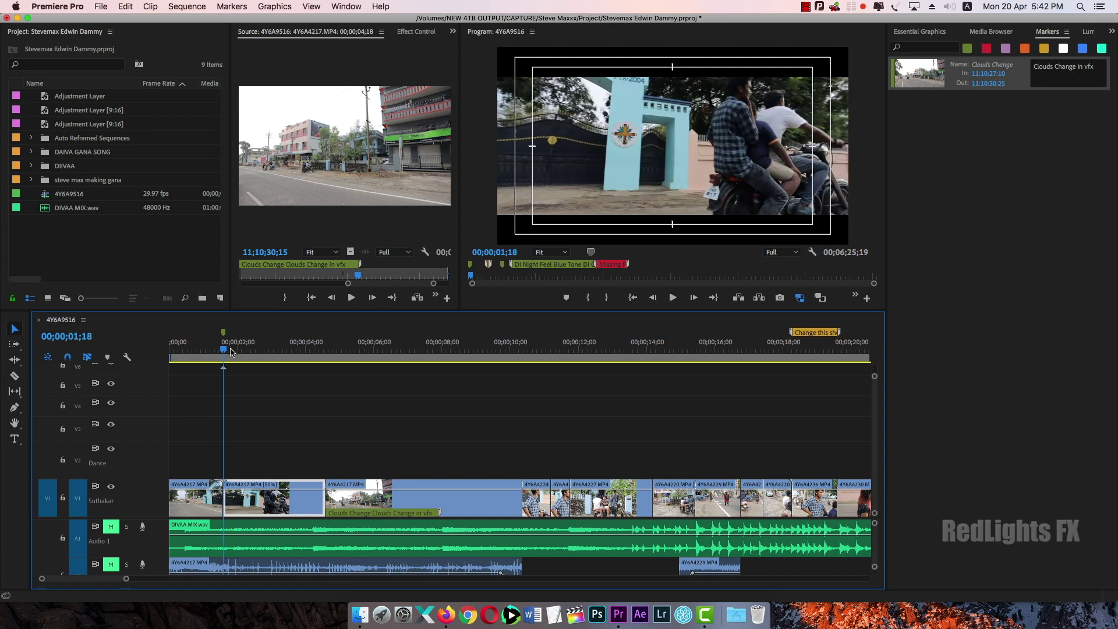
pyautogui.click(265, 464)
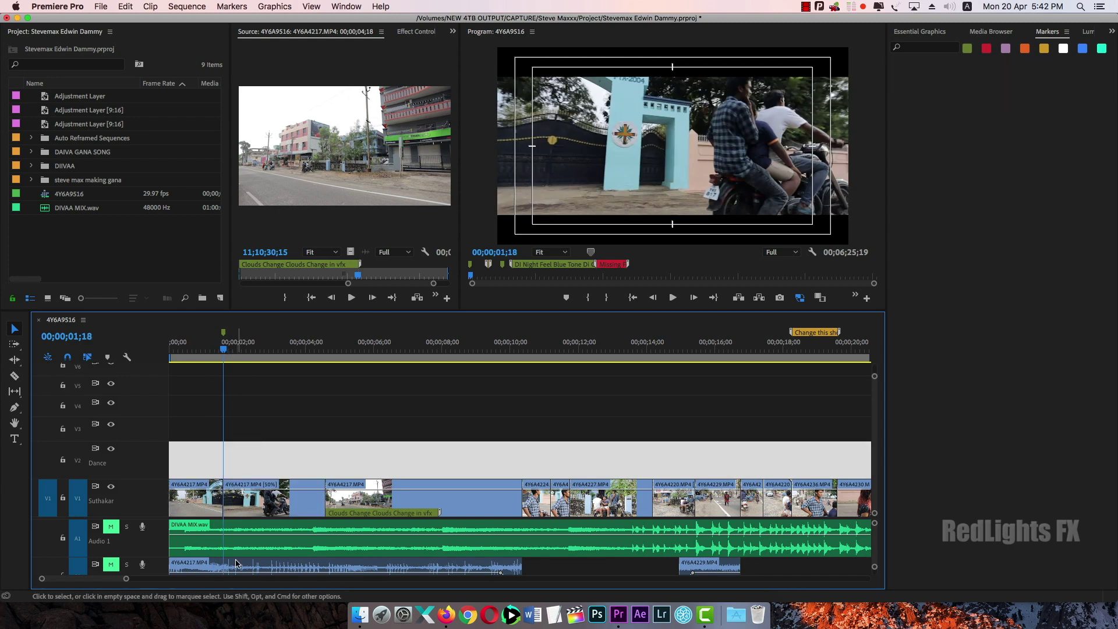
pyautogui.click(235, 542)
pyautogui.moveTo(198, 349); pyautogui.dragTo(172, 349)
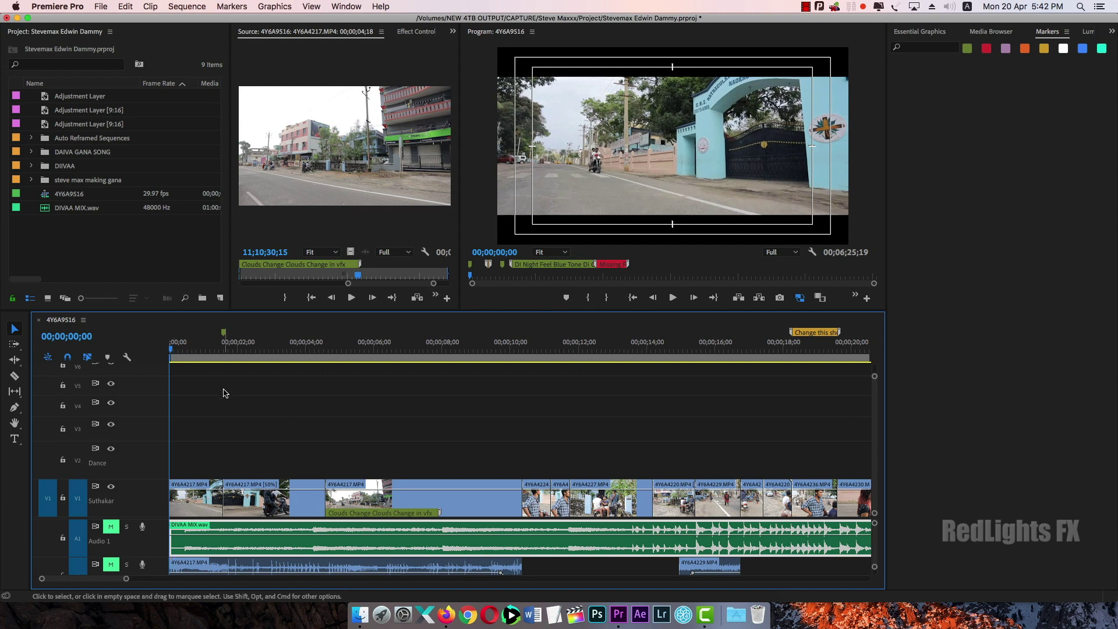
# Add a marker on DIVAA MIX.wav with a duration ending near 01:00:05:10
pyautogui.press('m')
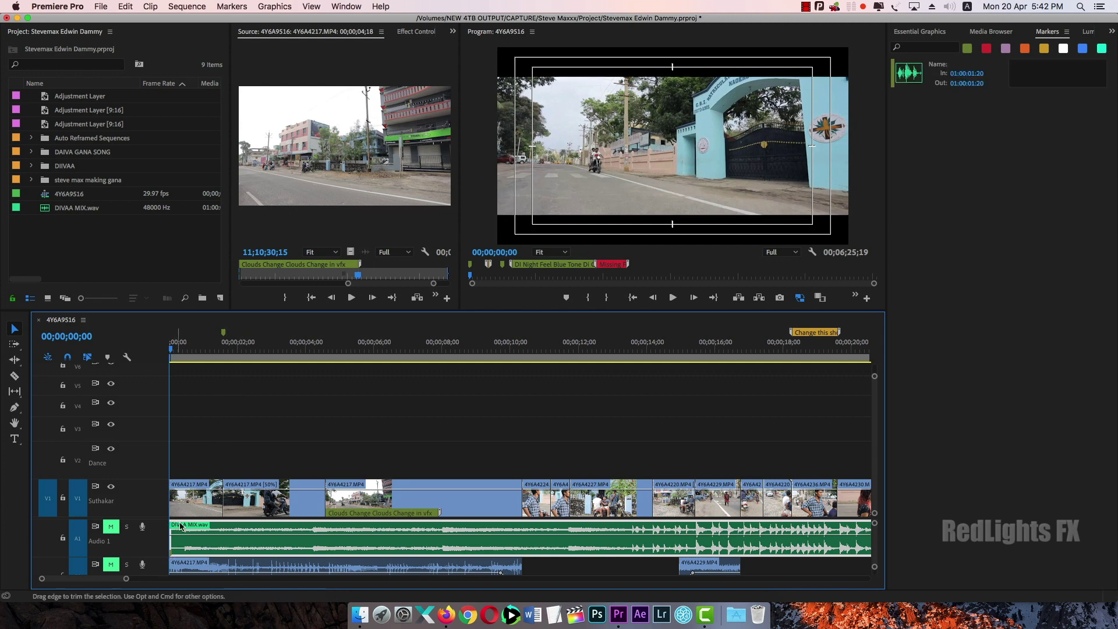
pyautogui.doubleClick(236, 530)
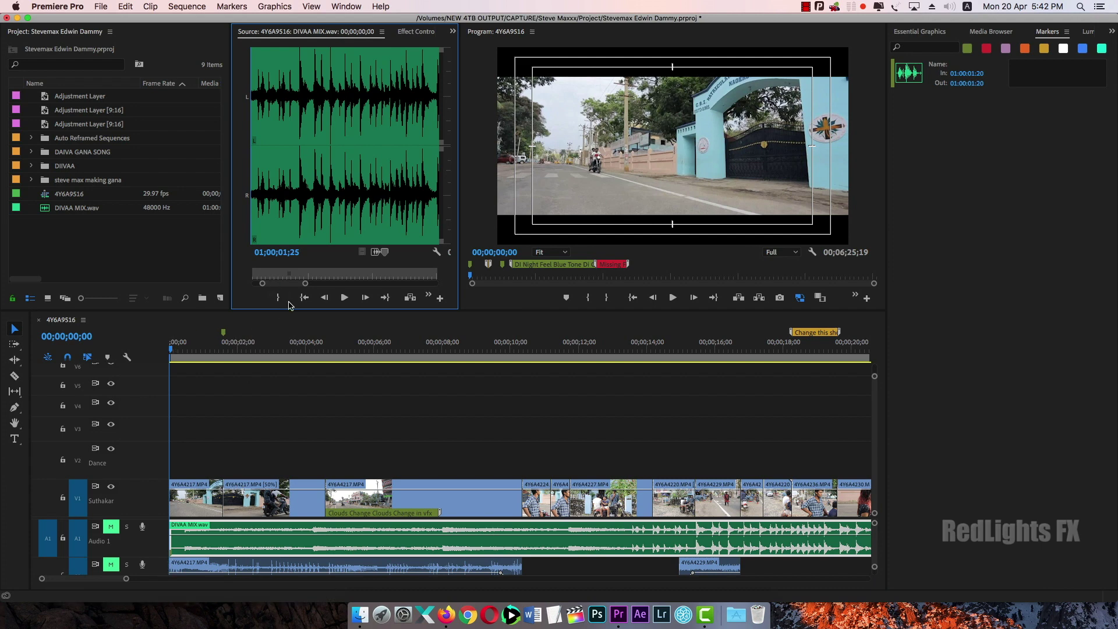
pyautogui.moveTo(289, 286); pyautogui.dragTo(252, 292)
pyautogui.moveTo(309, 264); pyautogui.dragTo(424, 265)
# Name the marker 'SFX', comment it 'Bike Sound in Special Effects', and color it cyan
pyautogui.doubleClick(374, 267)
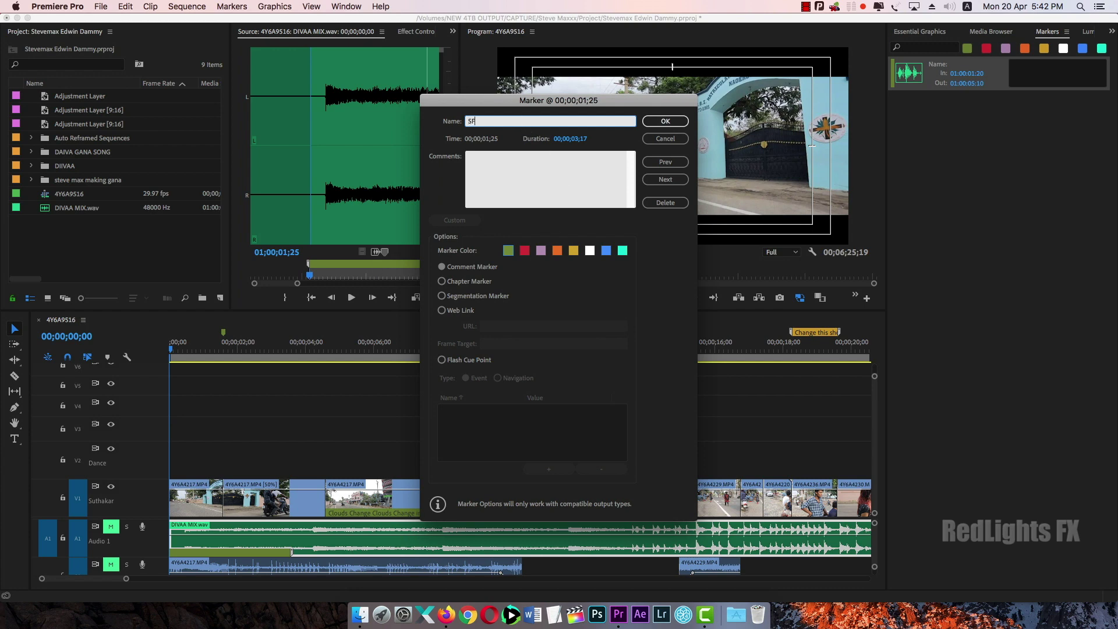
pyautogui.click(535, 185)
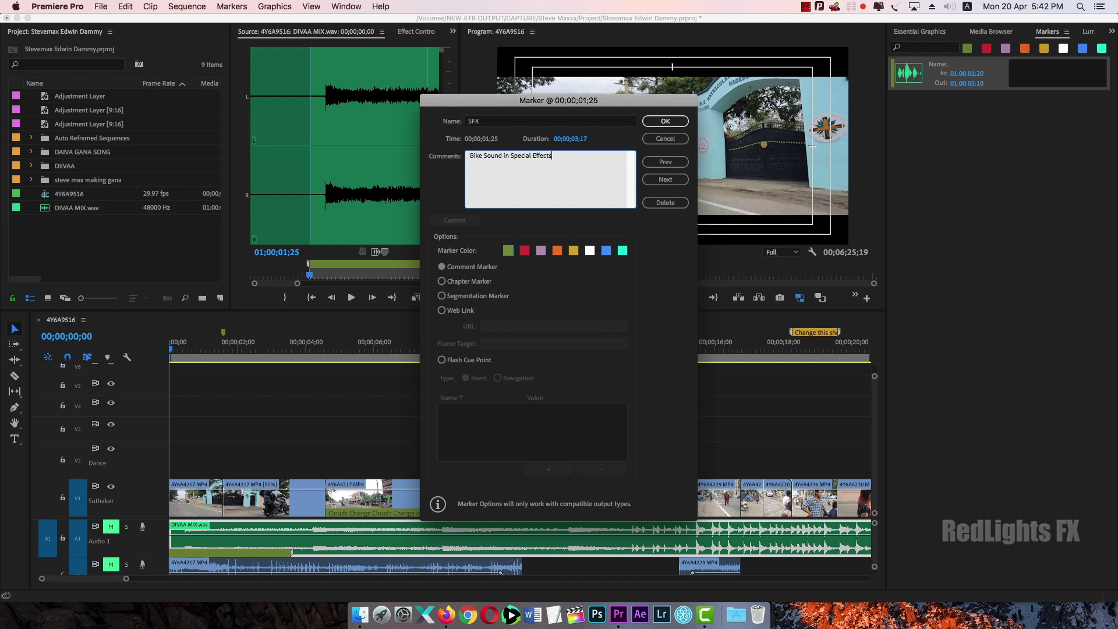
pyautogui.click(604, 250)
pyautogui.click(623, 252)
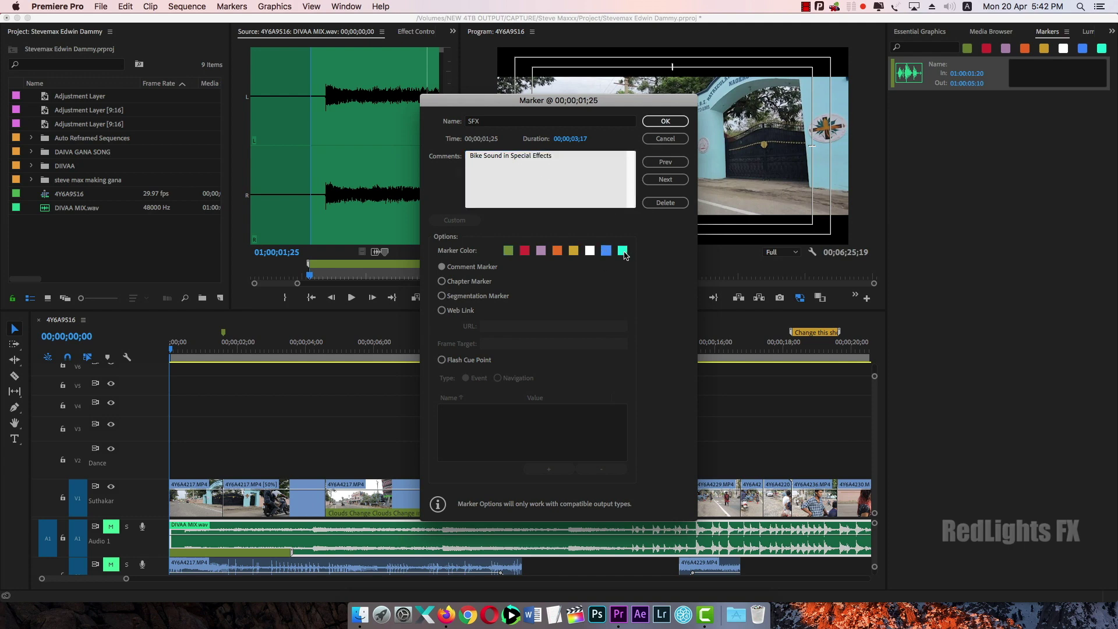
pyautogui.click(665, 121)
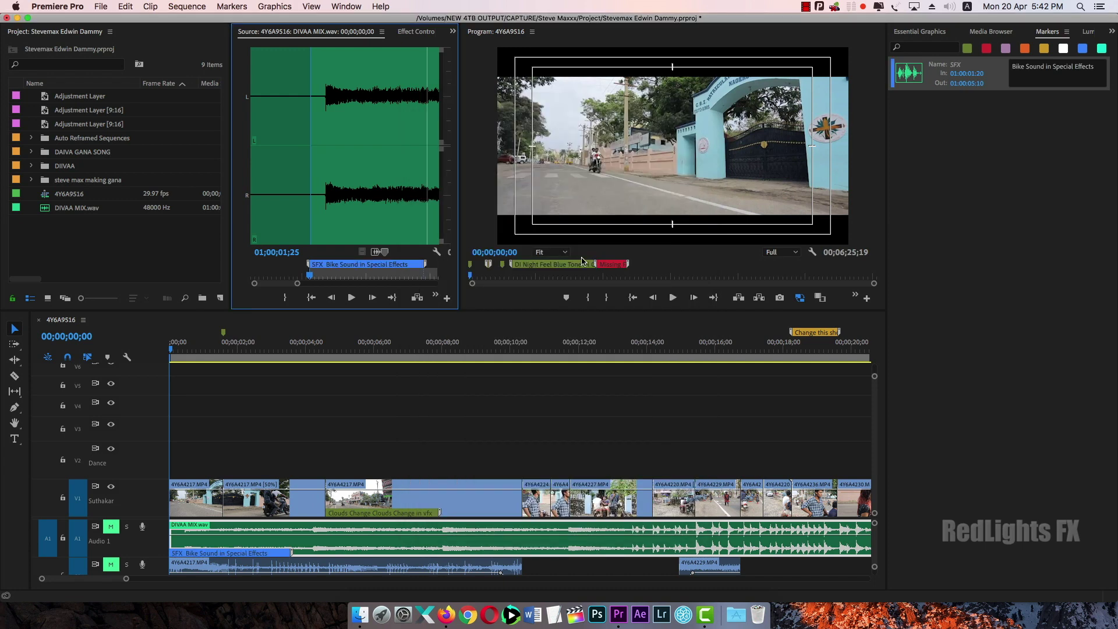
# Resize the SFX marker to span 01:00:01:20 to 01:00:11:11 and fit the whole sequence in view
pyautogui.click(320, 423)
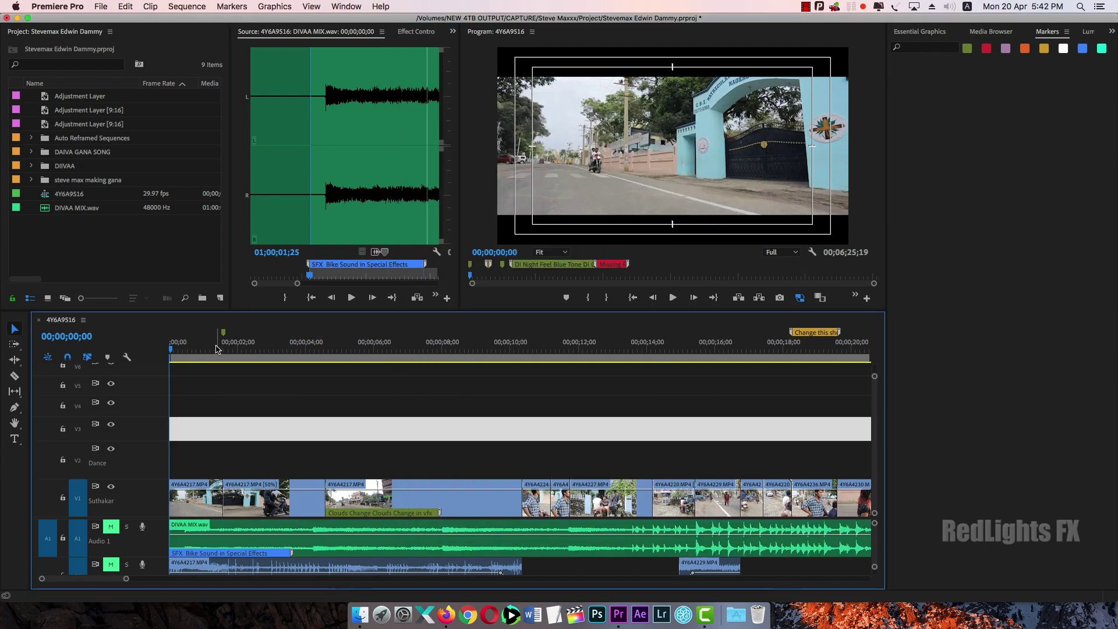
pyautogui.moveTo(216, 348); pyautogui.dragTo(508, 394)
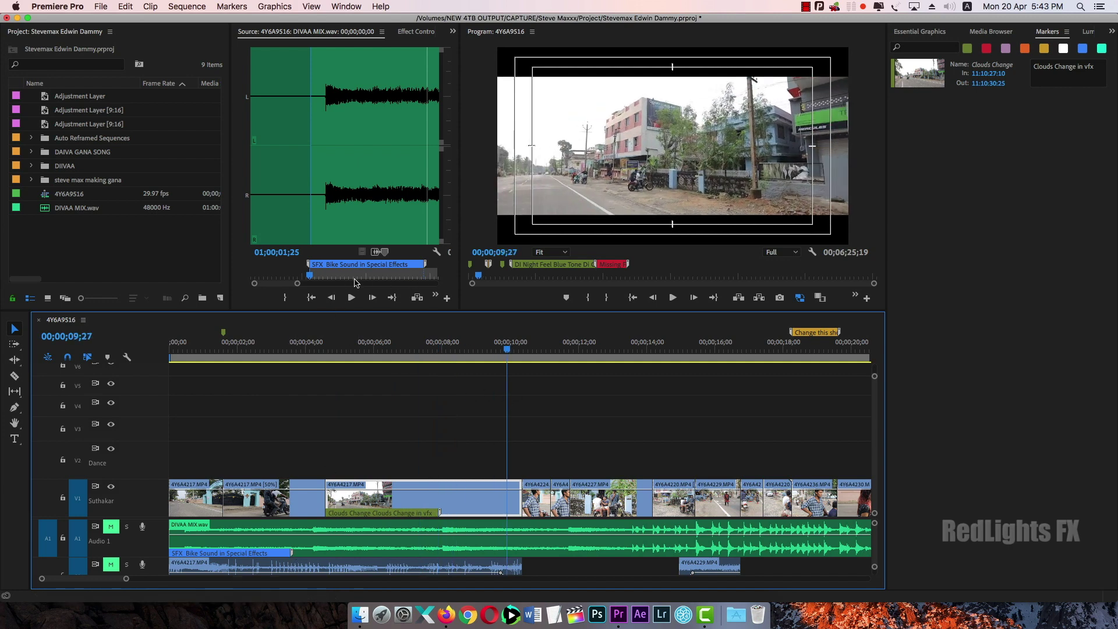
pyautogui.moveTo(297, 284); pyautogui.dragTo(377, 274)
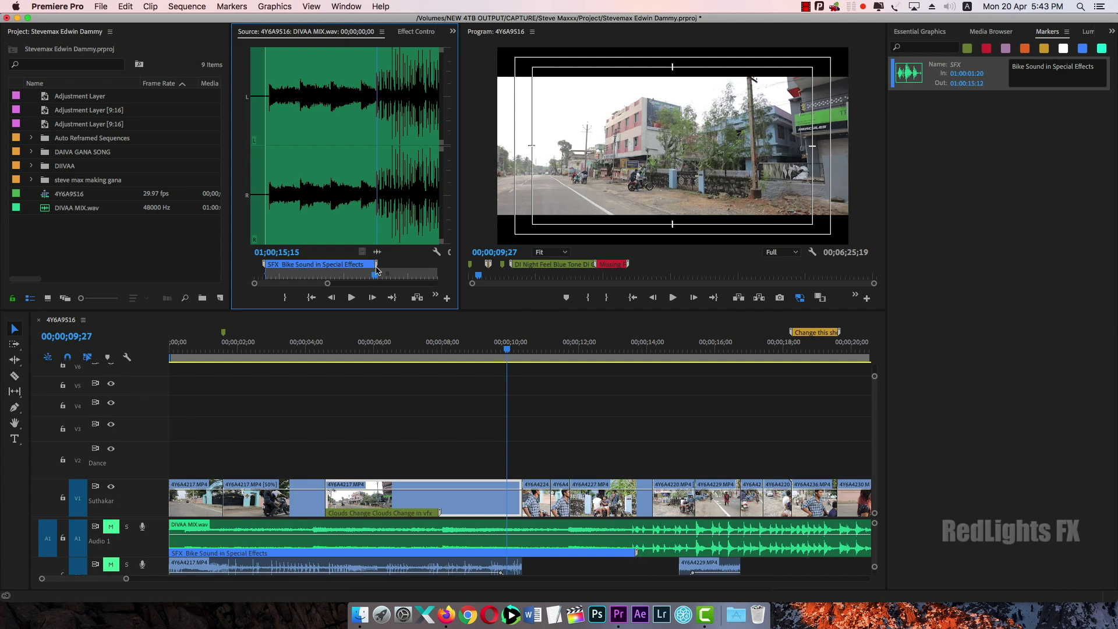
pyautogui.moveTo(376, 269); pyautogui.dragTo(343, 273)
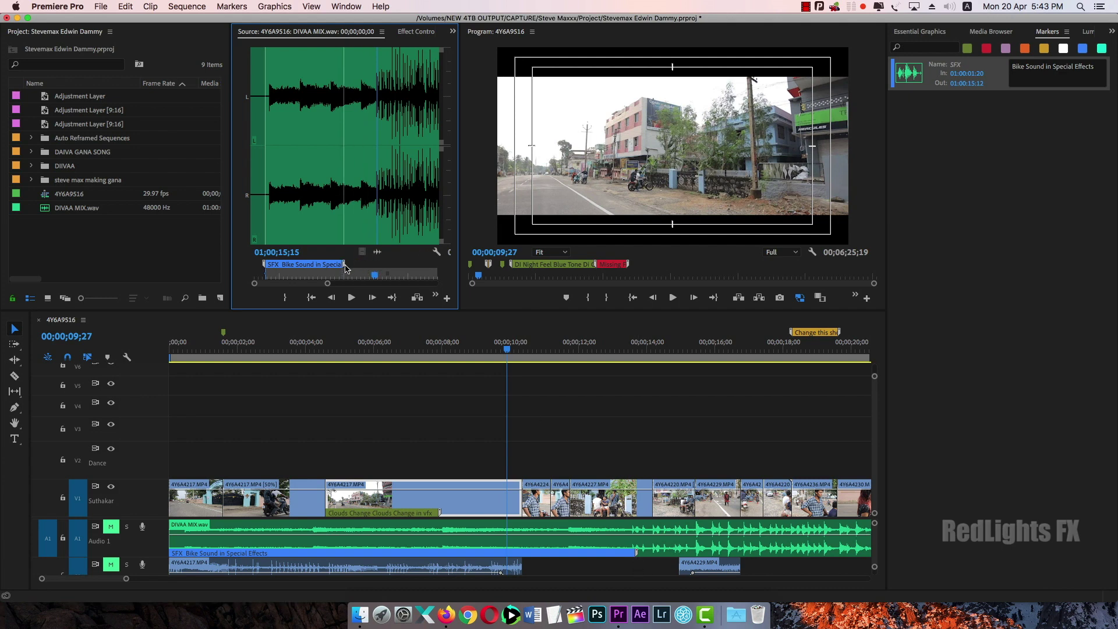
pyautogui.click(501, 401)
pyautogui.click(451, 345)
pyautogui.press('\\')
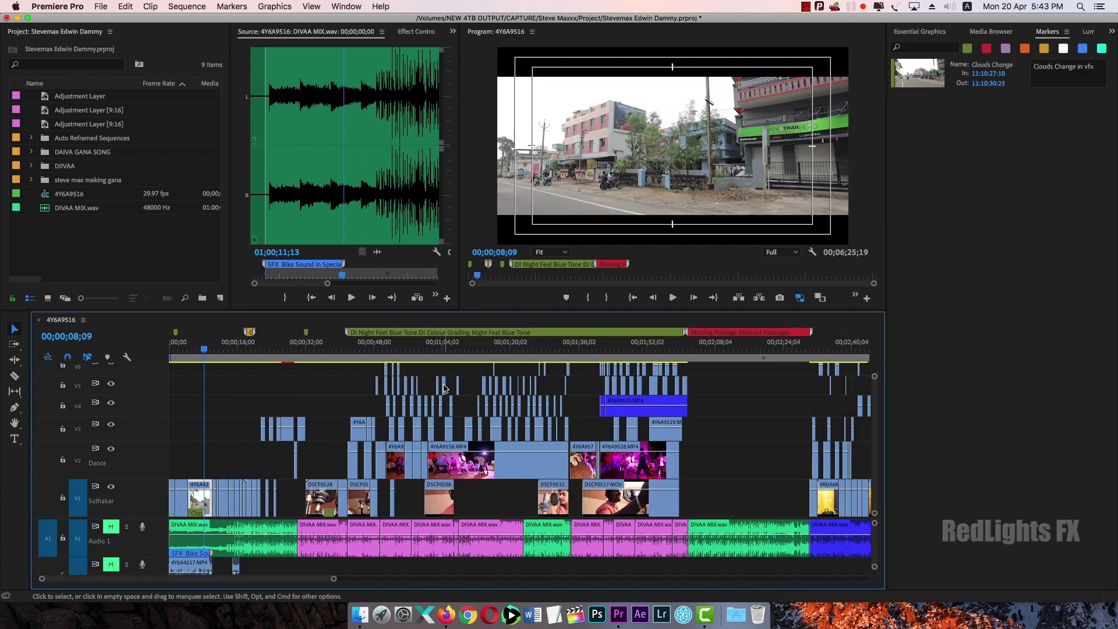
# Place the playhead at 00;02;07;28 in the black gap under the red Missing Footage marker
pyautogui.press('-')
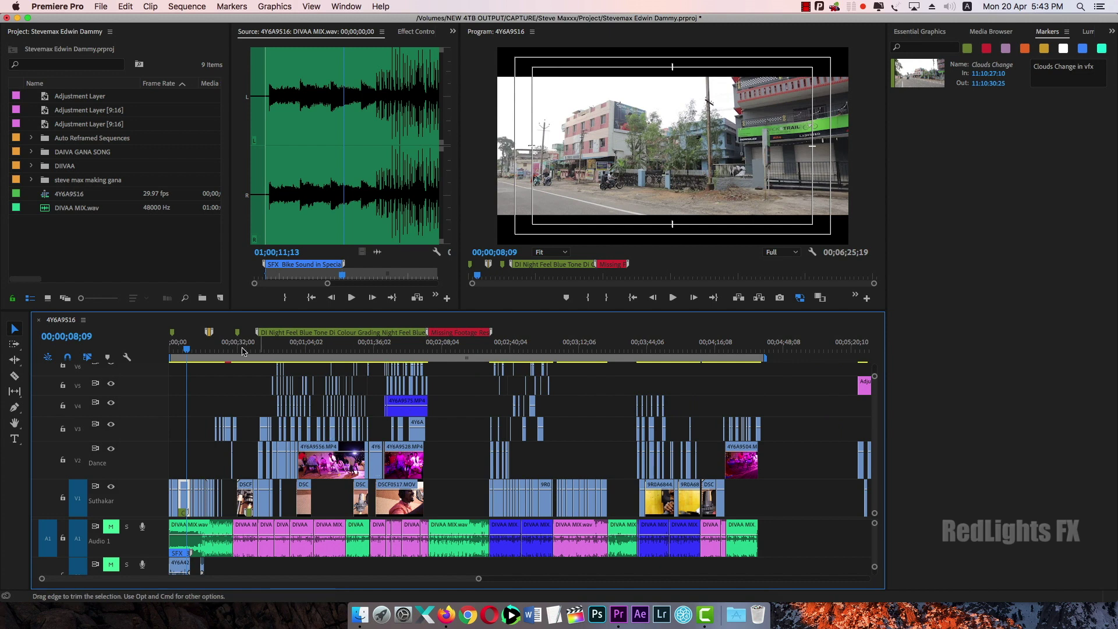
pyautogui.click(204, 345)
pyautogui.moveTo(224, 341); pyautogui.dragTo(293, 338)
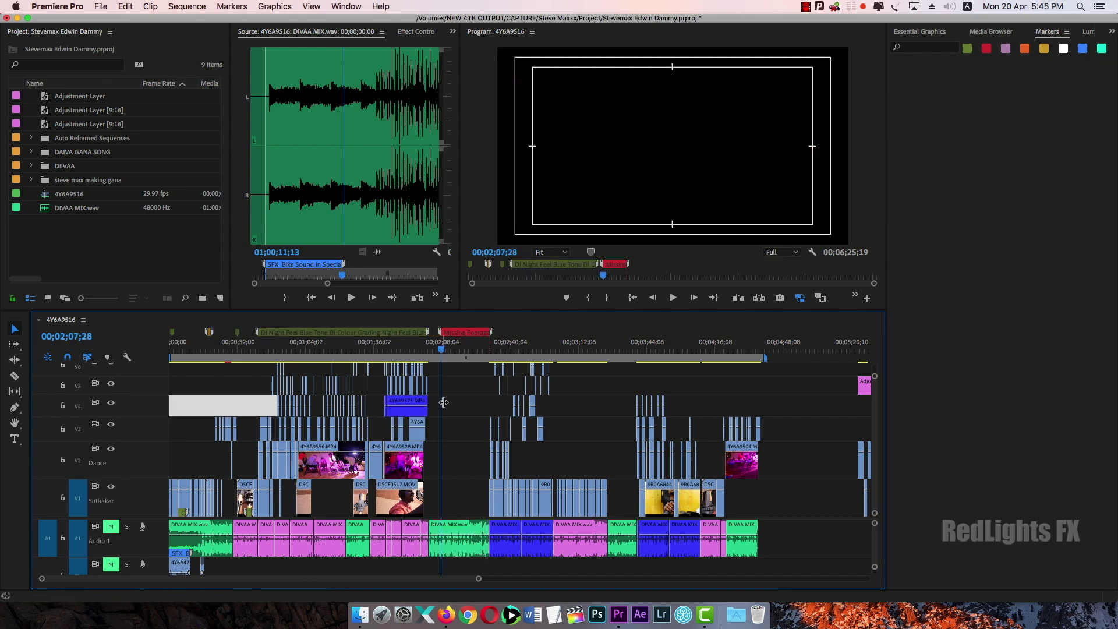
pyautogui.click(467, 410)
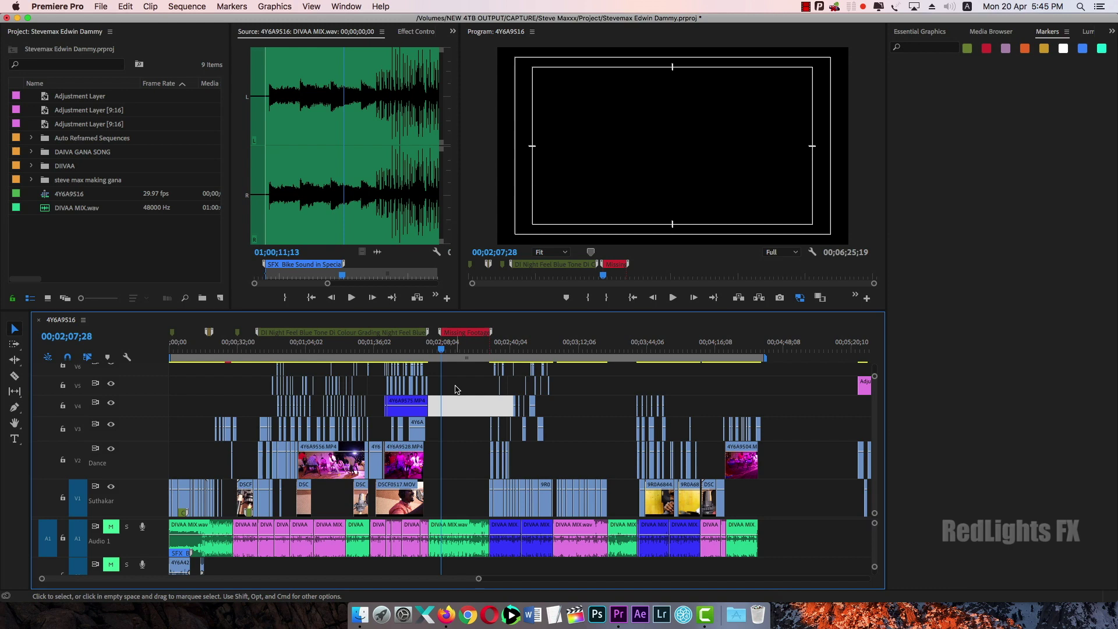
# Export the sequence markers as a Web Page (*.html) named Markers Details to the Desktop
pyautogui.click(101, 7)
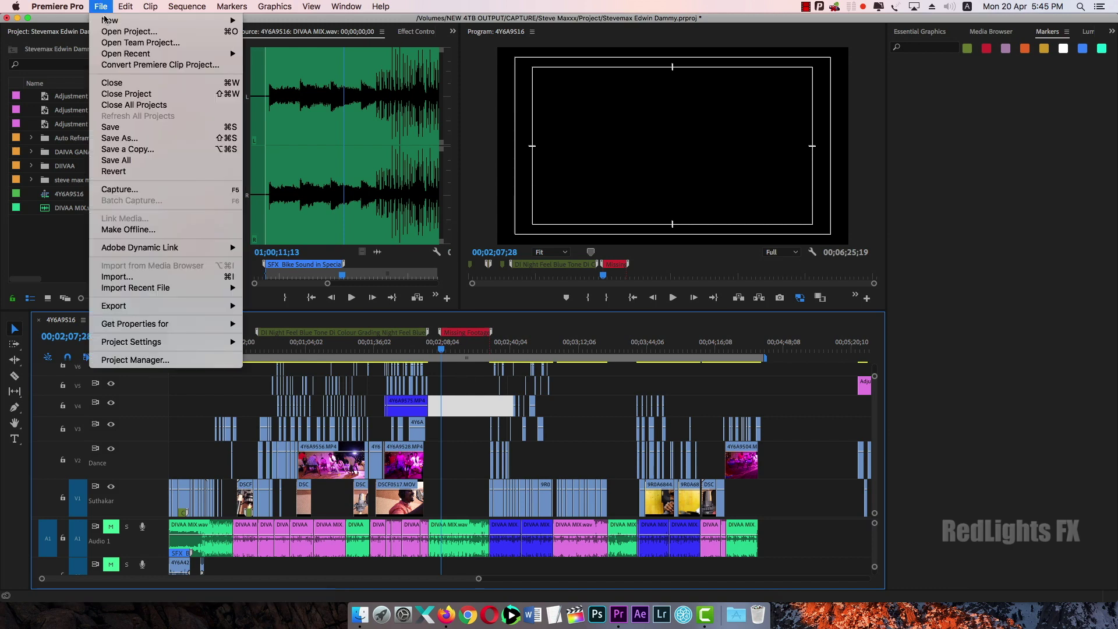
pyautogui.moveTo(163, 307)
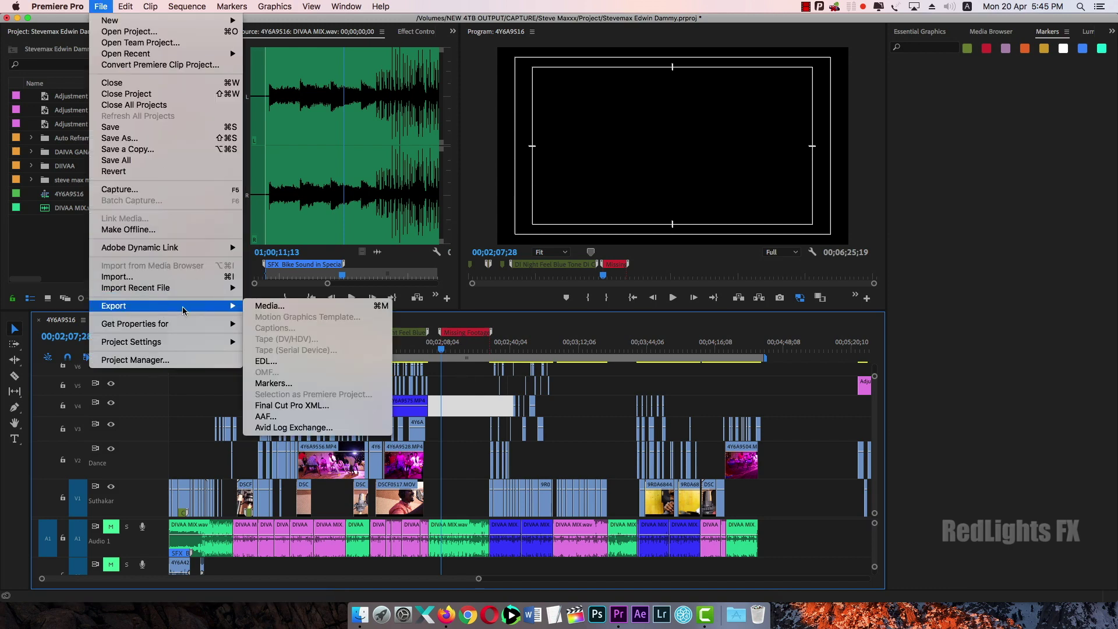
pyautogui.click(275, 386)
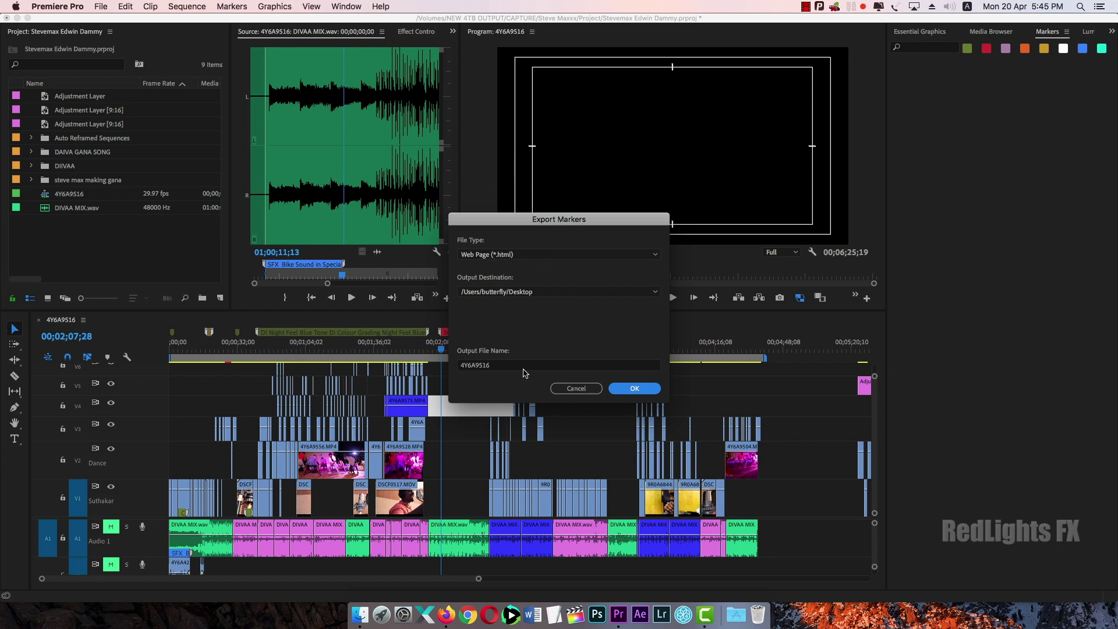
pyautogui.doubleClick(516, 366)
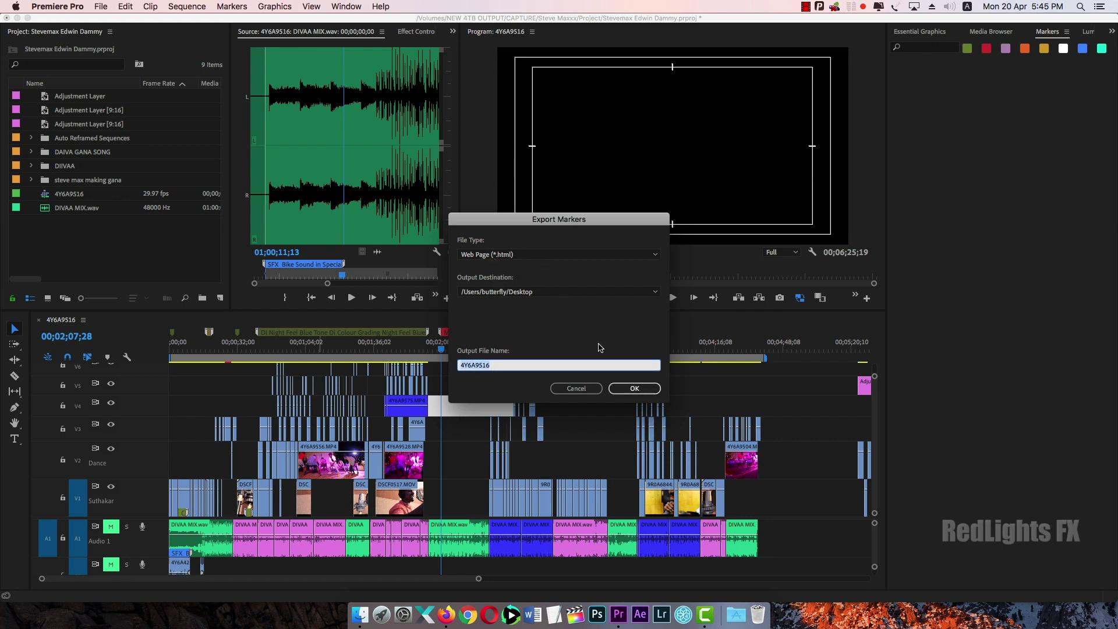
pyautogui.write('Markers Details')
pyautogui.click(655, 389)
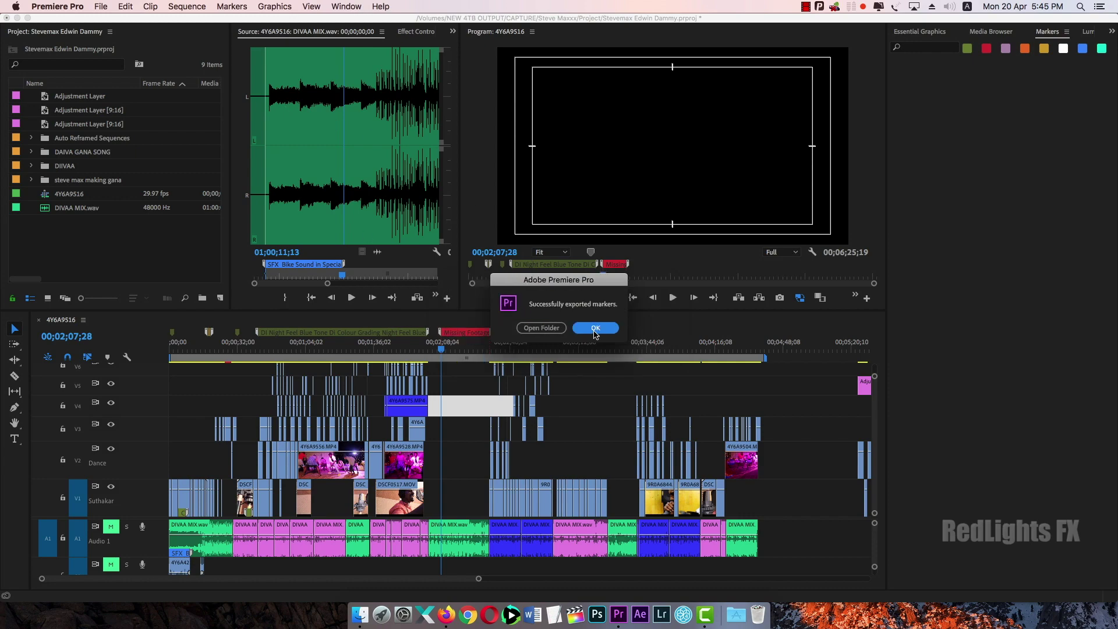
pyautogui.click(595, 328)
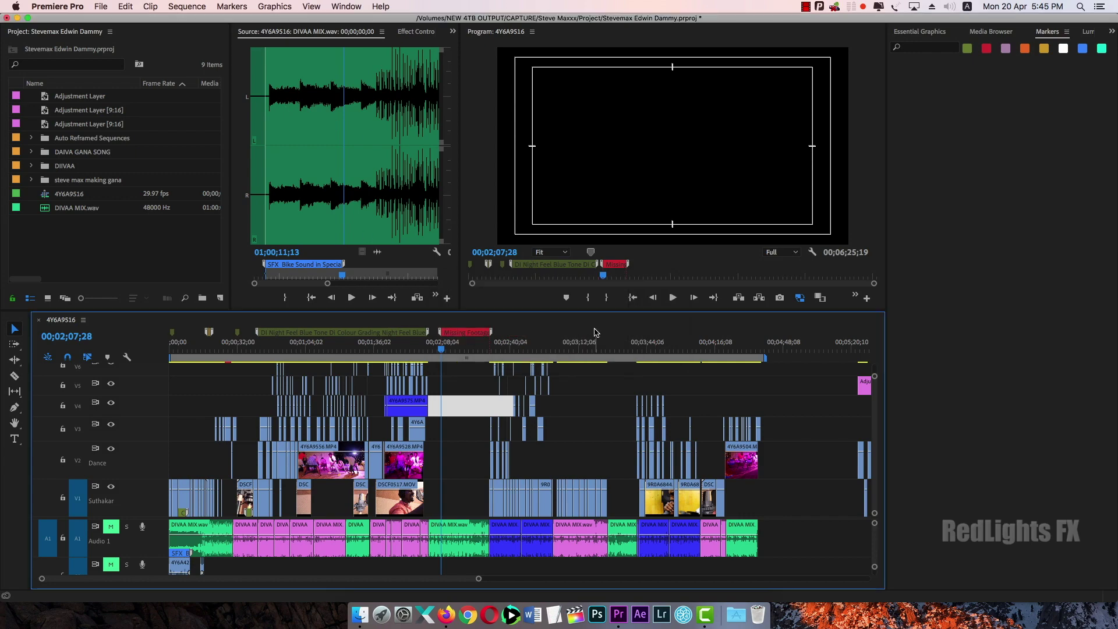
pyautogui.click(17, 19)
# Open Markers Details.html from the desktop Markers Details folder in Firefox to view the marker table
pyautogui.doubleClick(999, 361)
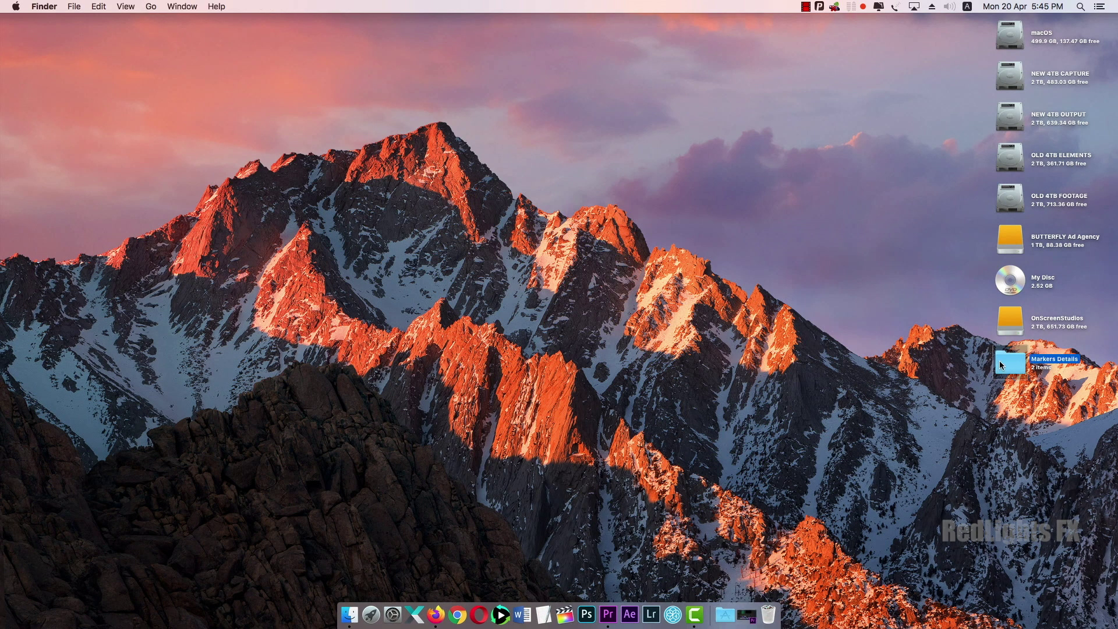
pyautogui.moveTo(417, 102); pyautogui.dragTo(294, 48)
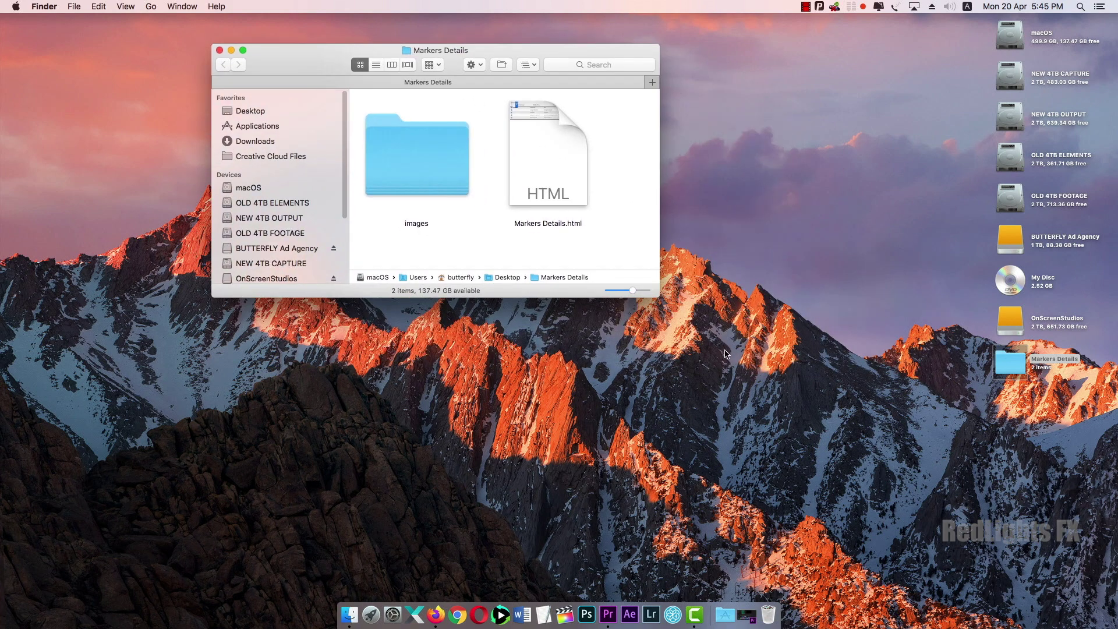
pyautogui.moveTo(657, 296); pyautogui.dragTo(766, 405)
pyautogui.doubleClick(545, 160)
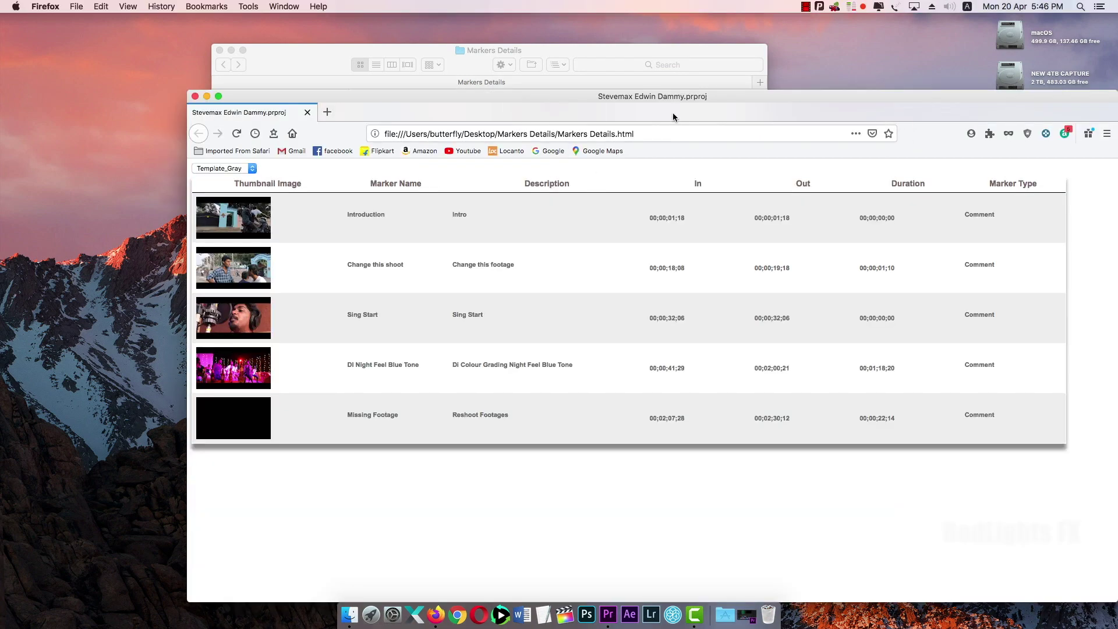
pyautogui.moveTo(673, 99); pyautogui.dragTo(554, 69)
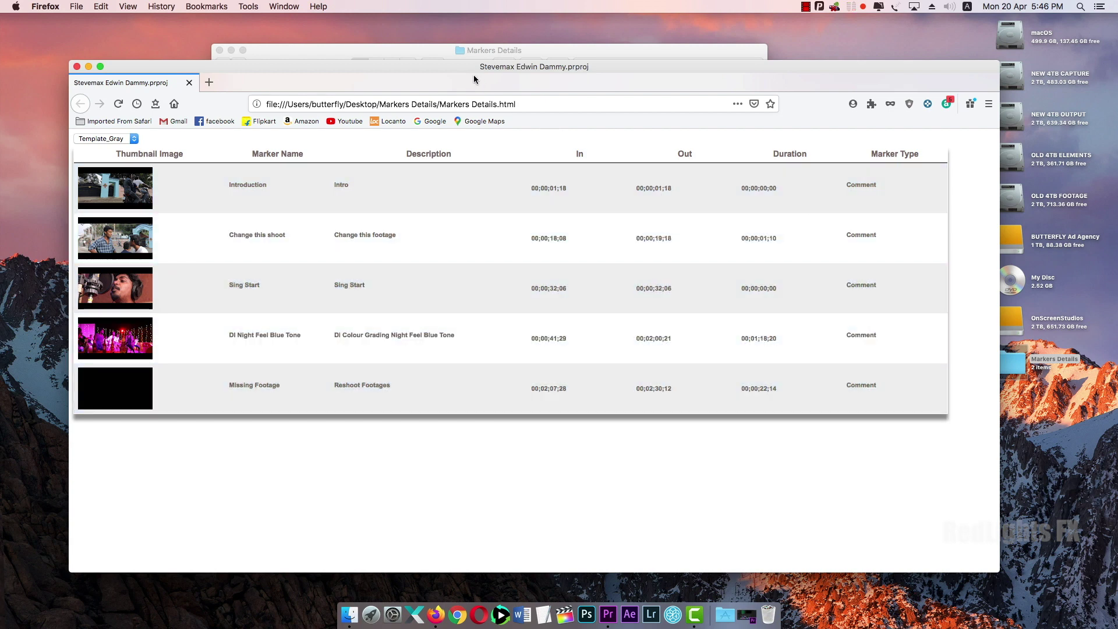
pyautogui.moveTo(468, 65); pyautogui.dragTo(461, 65)
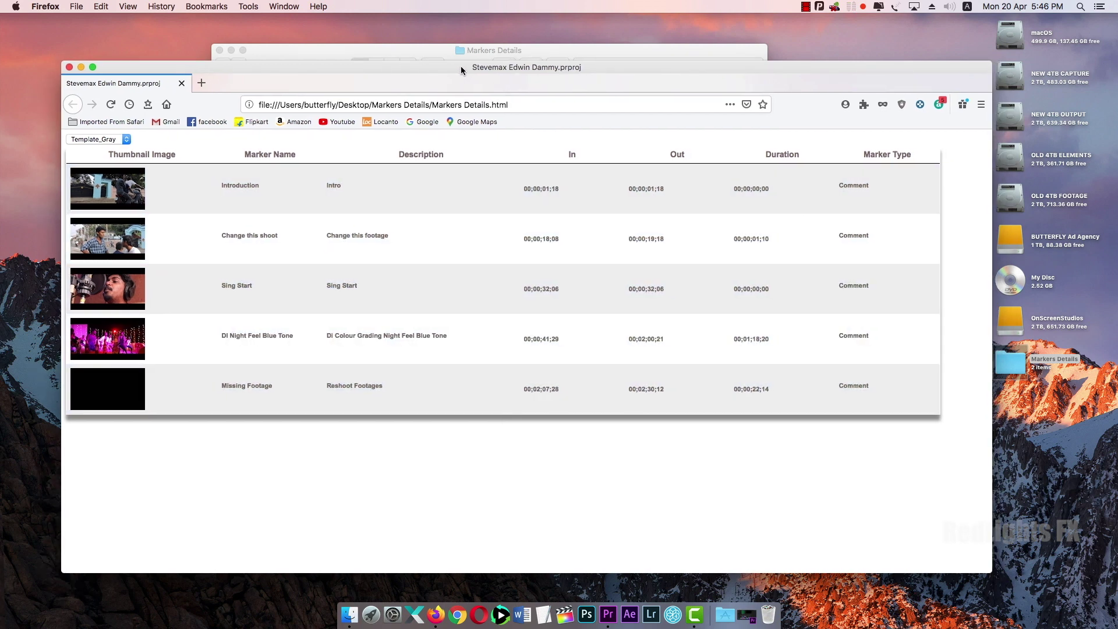